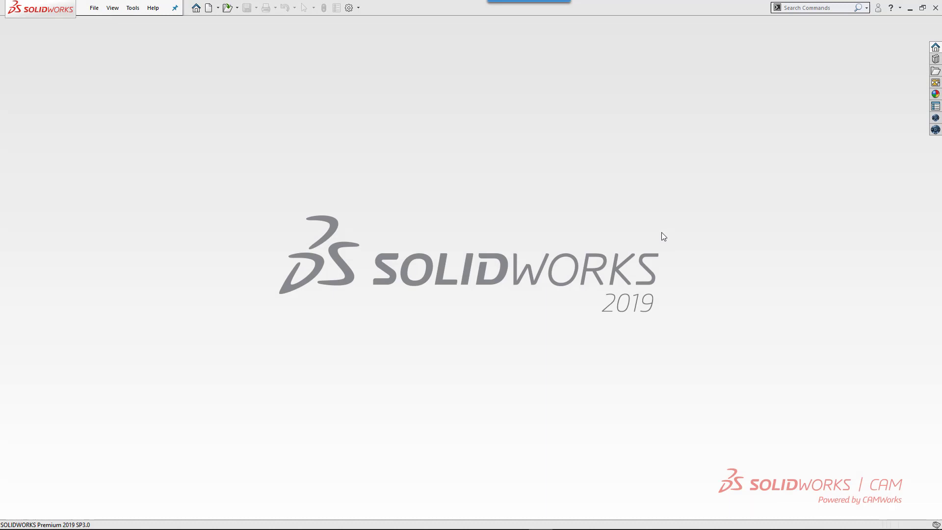
# Create a new blank part document from the Part template
pyautogui.click(208, 7)
pyautogui.click(233, 183)
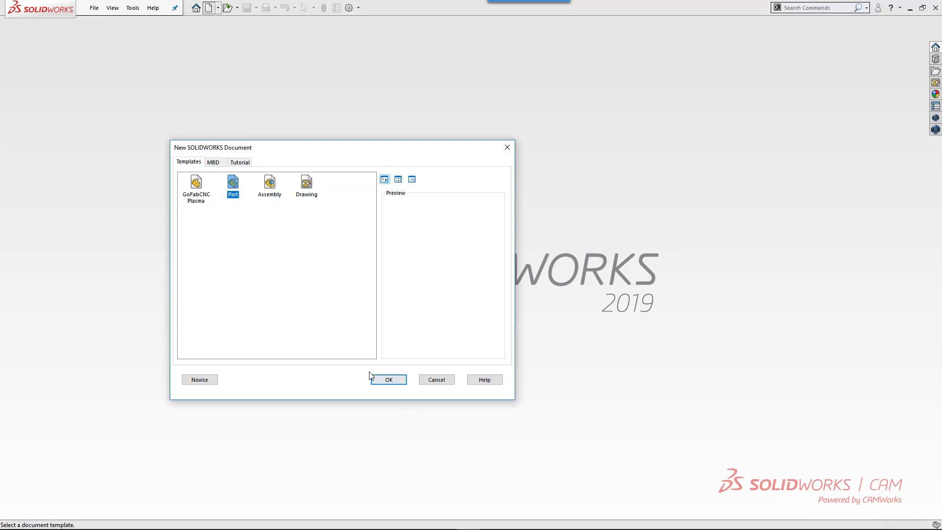
pyautogui.click(377, 379)
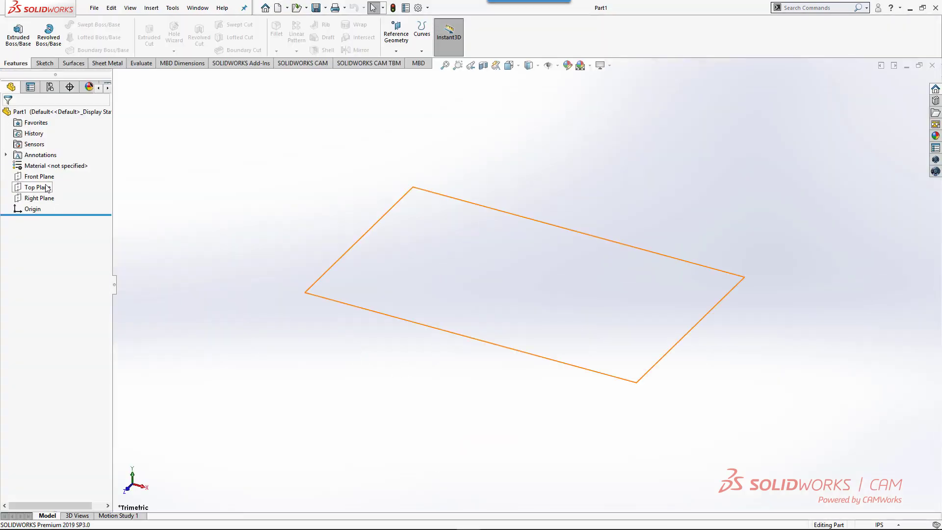
# On the Front Plane, sketch a closed line profile that starts and ends at the origin
pyautogui.click(45, 177)
pyautogui.click(52, 164)
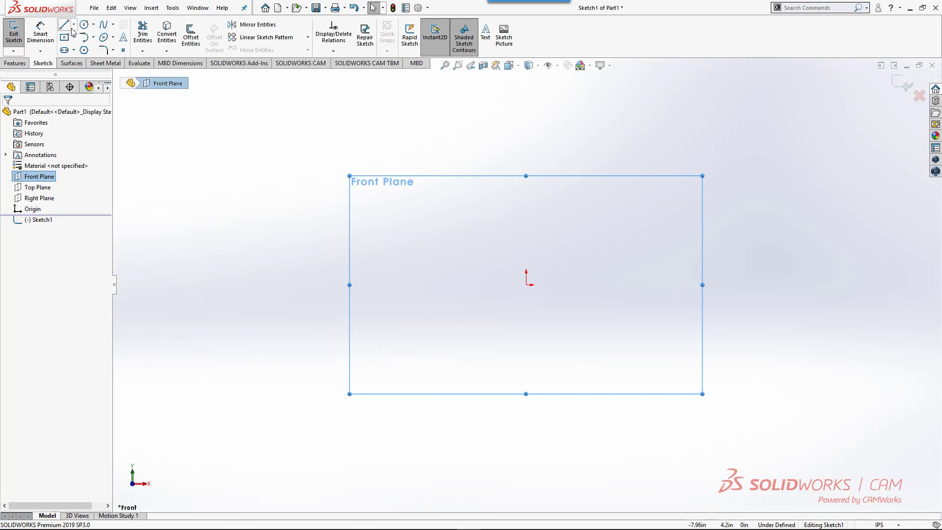
pyautogui.click(64, 25)
pyautogui.click(527, 285)
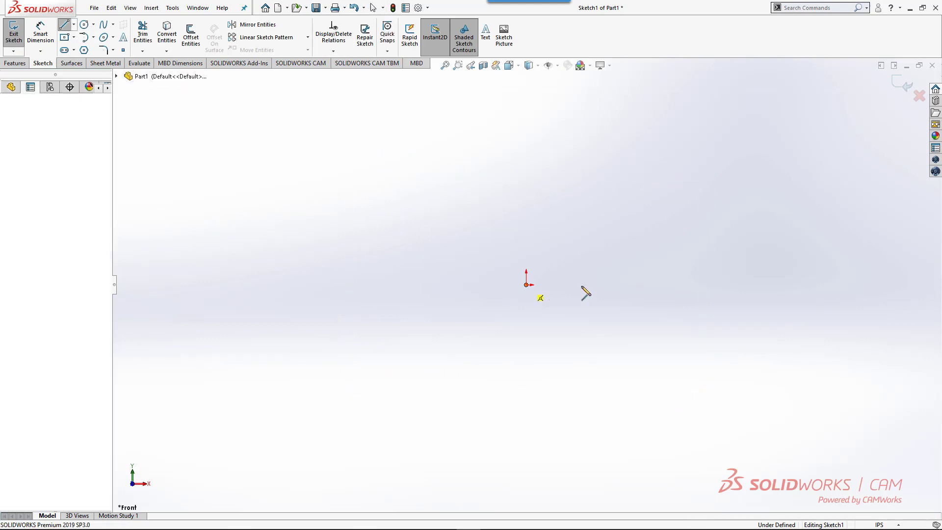
pyautogui.click(643, 285)
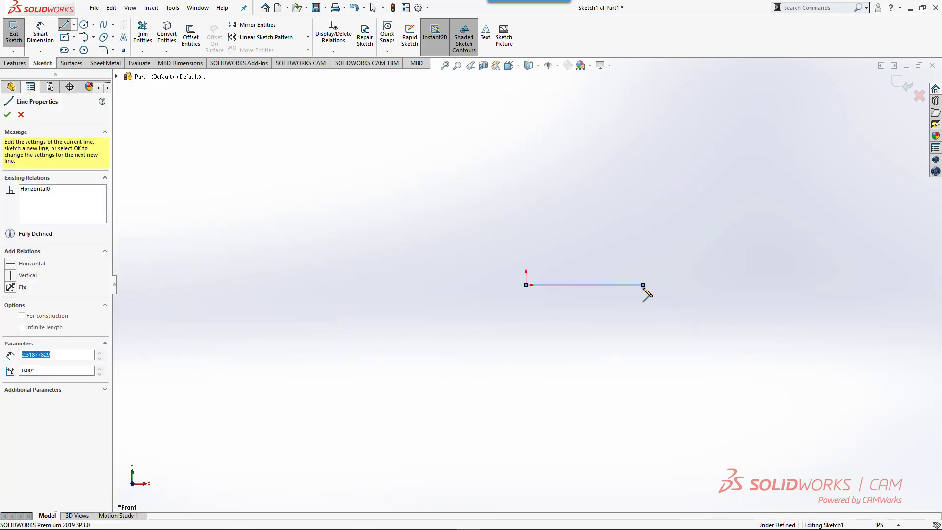
pyautogui.click(592, 230)
pyautogui.click(592, 93)
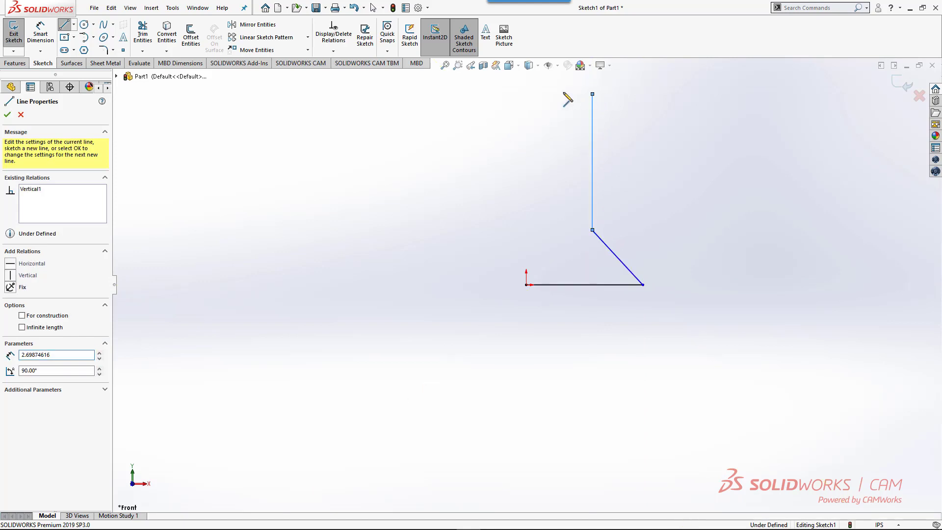
pyautogui.click(527, 94)
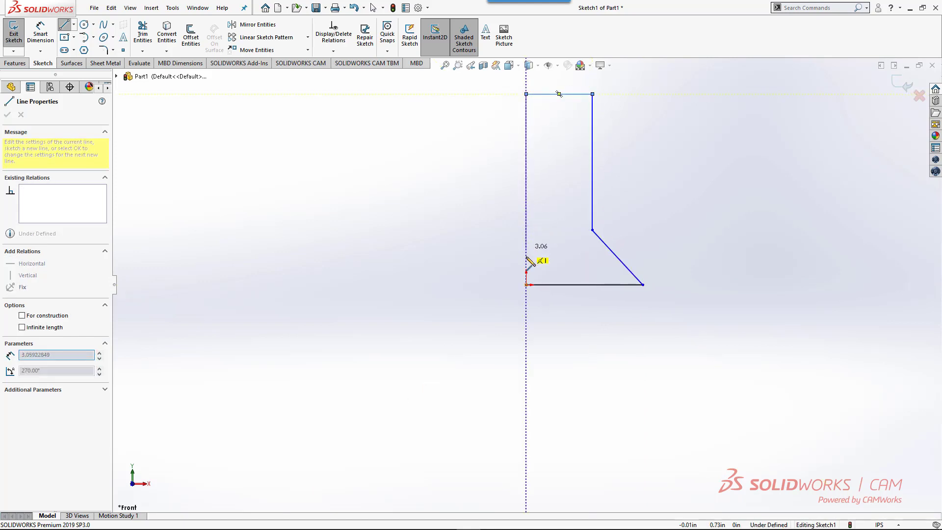
pyautogui.click(526, 285)
pyautogui.press('Escape')
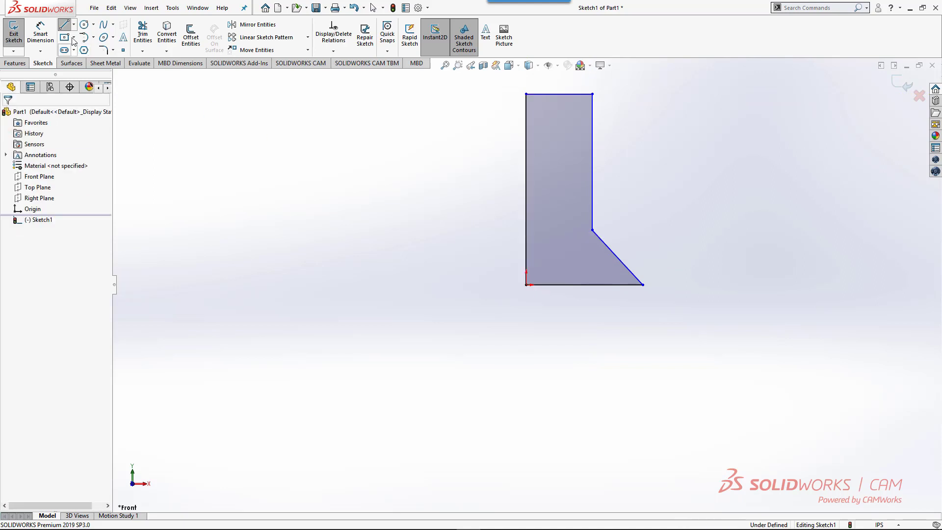
# Add a vertical centerline running straight down from the origin
pyautogui.click(74, 24)
pyautogui.click(83, 49)
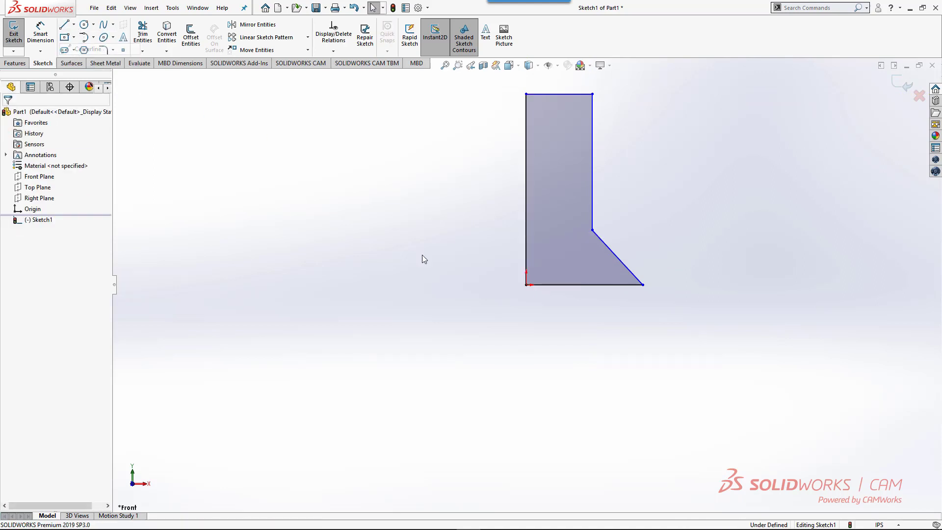
pyautogui.click(527, 285)
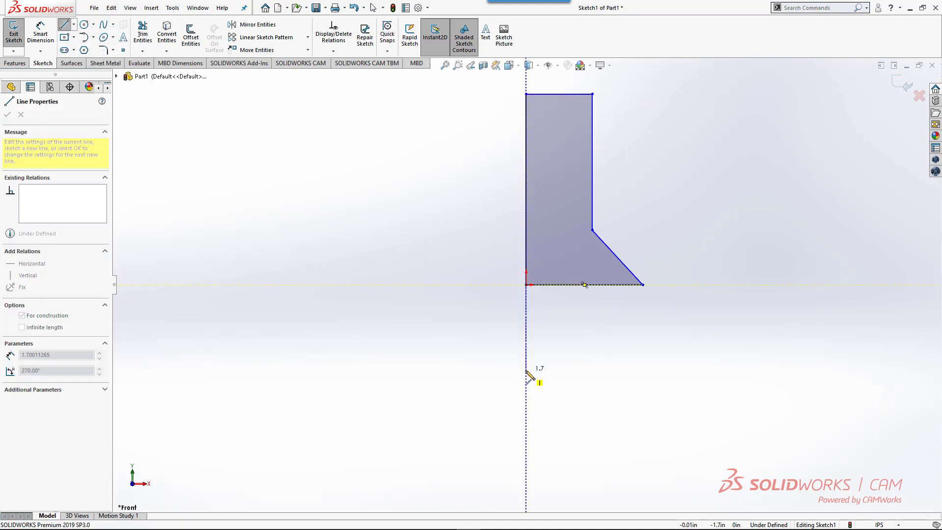
pyautogui.click(526, 371)
pyautogui.press('Escape')
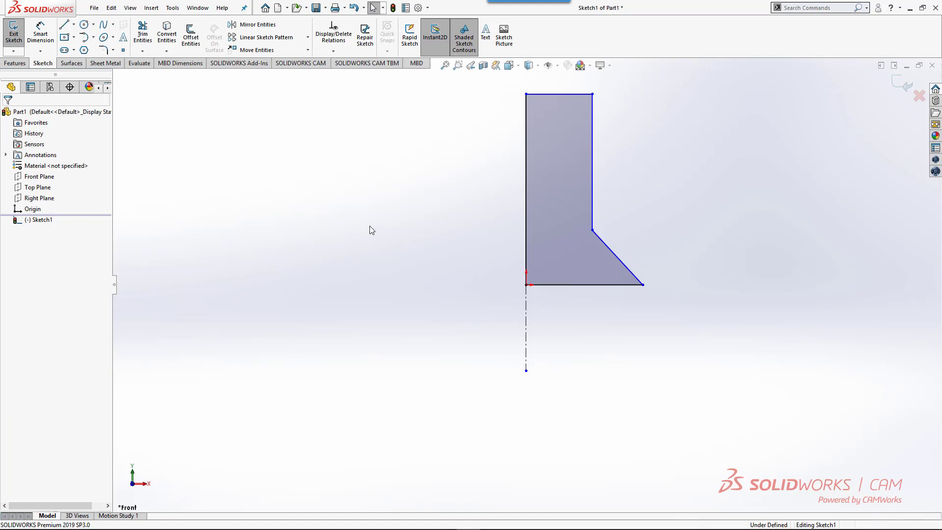
# Dimension the angled and vertical edges to heights of 1.09 and 2.70
pyautogui.press('d')
pyautogui.click(622, 269)
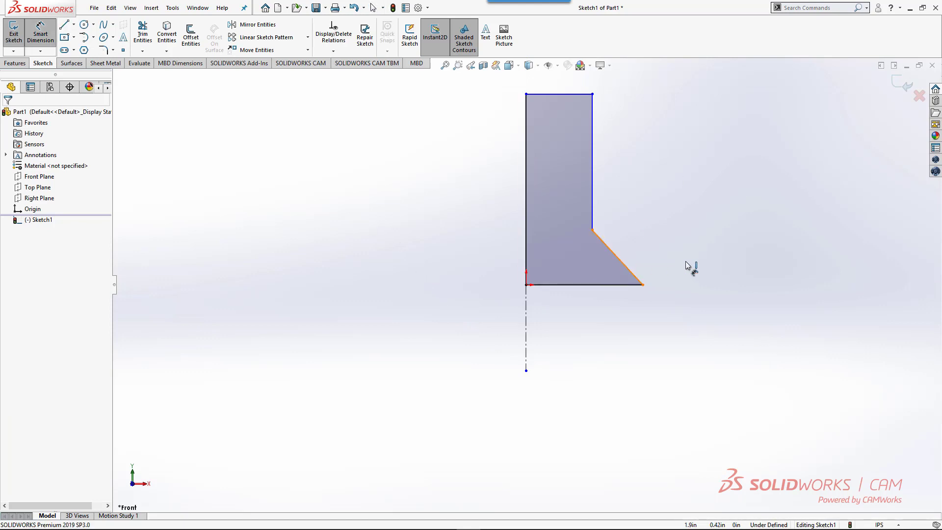
pyautogui.click(689, 259)
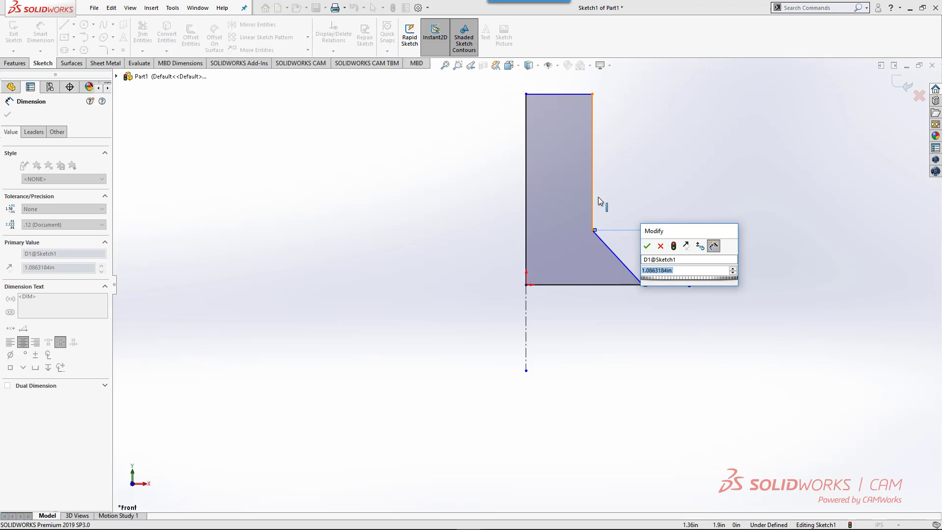
pyautogui.press('Return')
pyautogui.click(593, 172)
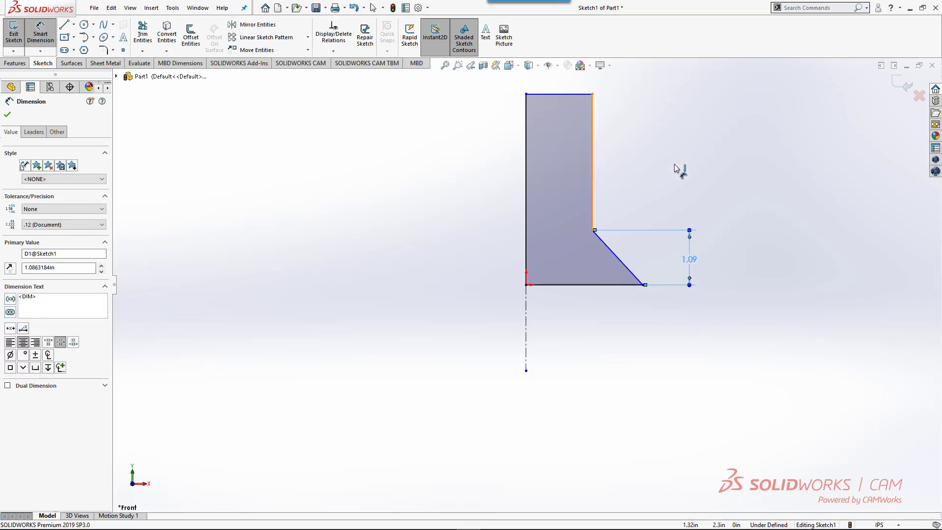
pyautogui.click(672, 163)
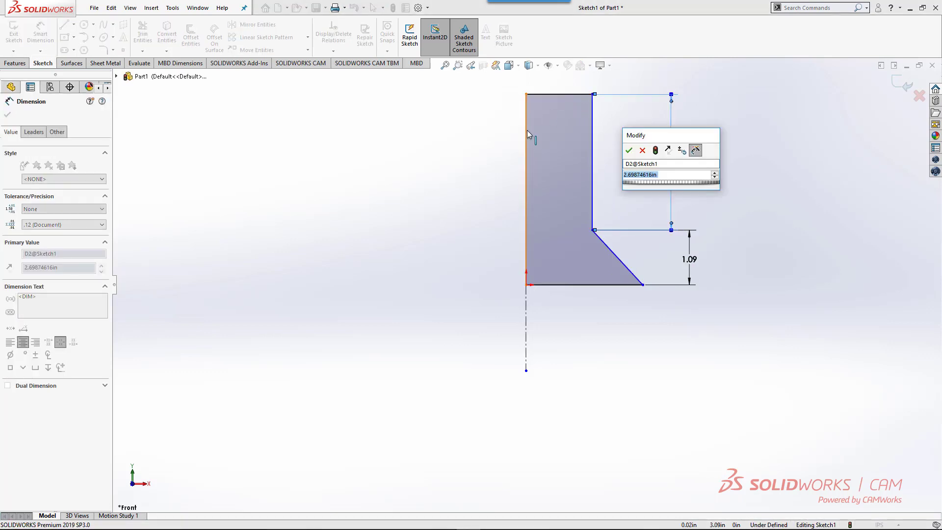
pyautogui.press('Return')
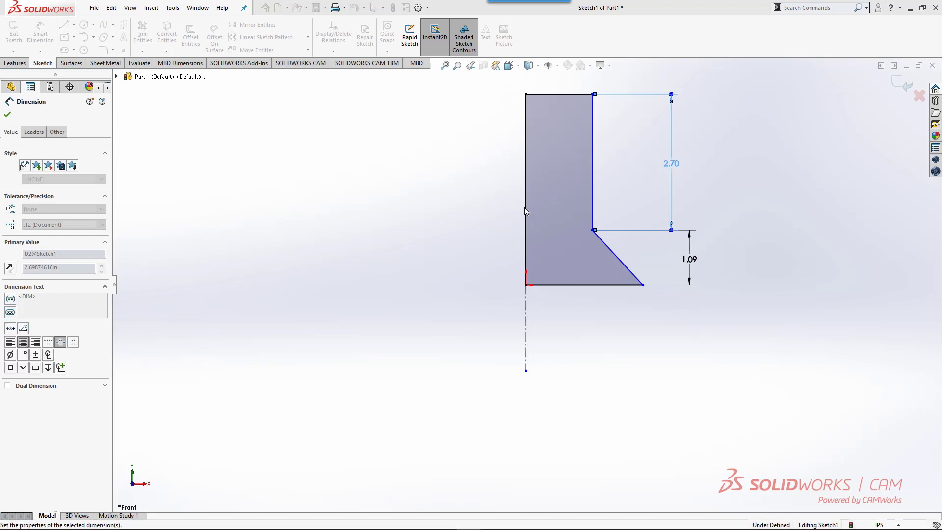
# Add a 2.63 diameter about the centerline and a 47.27° angle to fully define the sketch
pyautogui.click(526, 324)
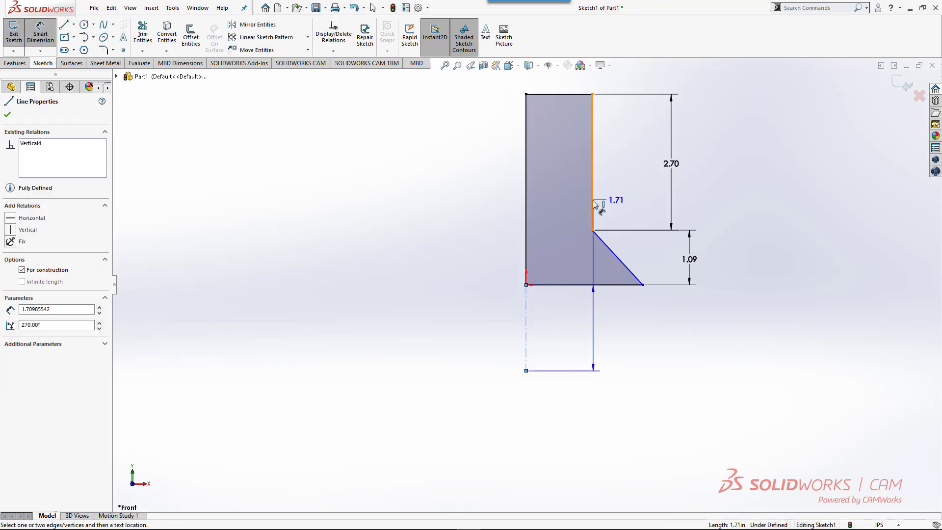
pyautogui.click(592, 200)
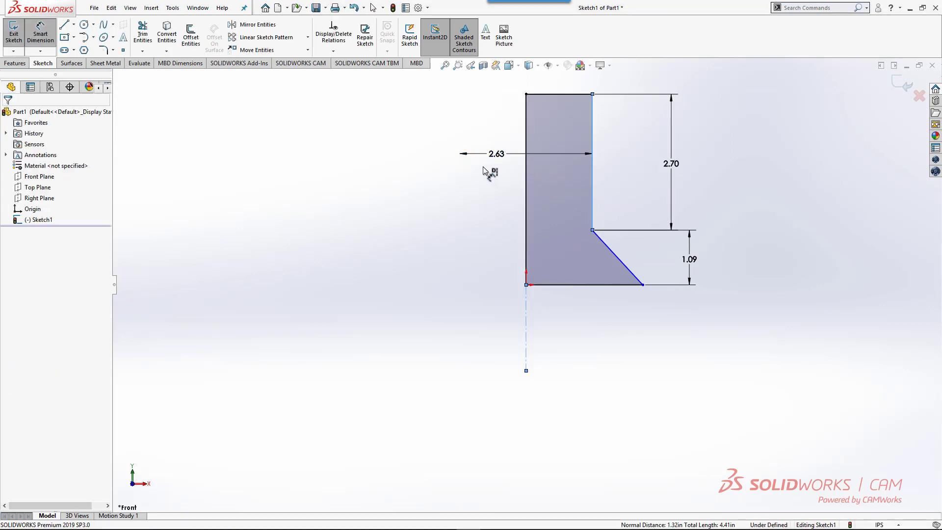
pyautogui.click(466, 176)
pyautogui.press('Return')
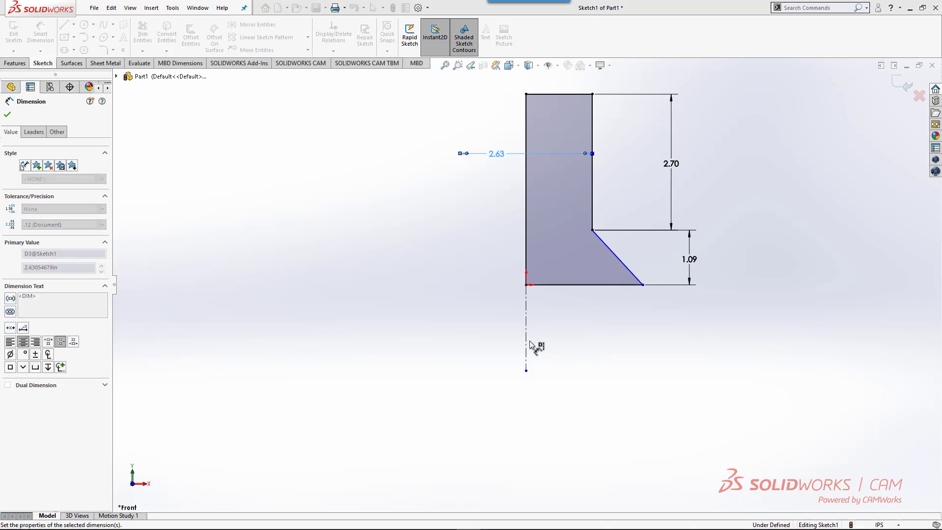
pyautogui.click(622, 282)
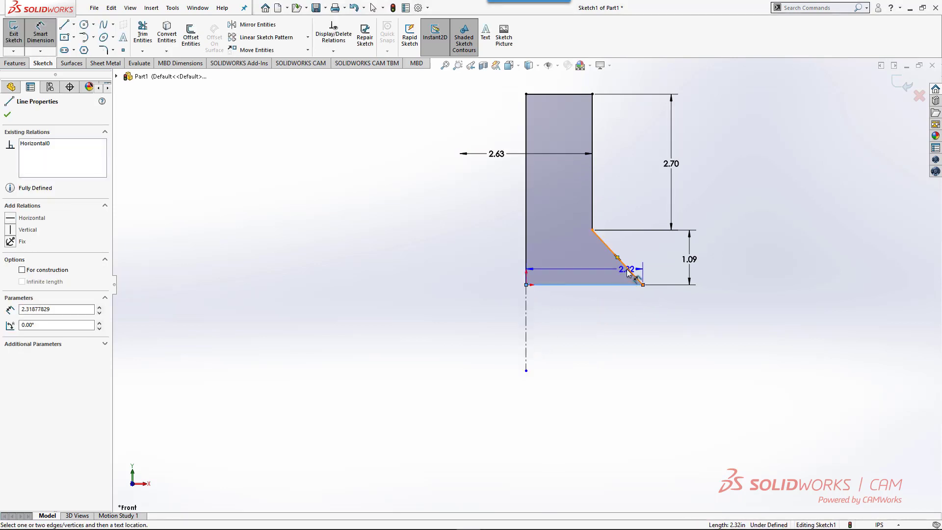
pyautogui.click(625, 265)
pyautogui.click(589, 267)
pyautogui.click(543, 301)
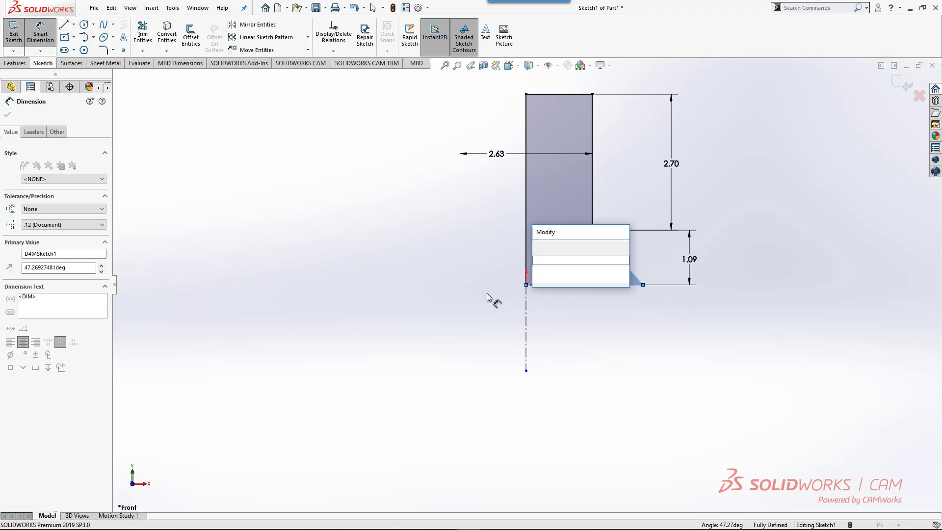
pyautogui.press('Return')
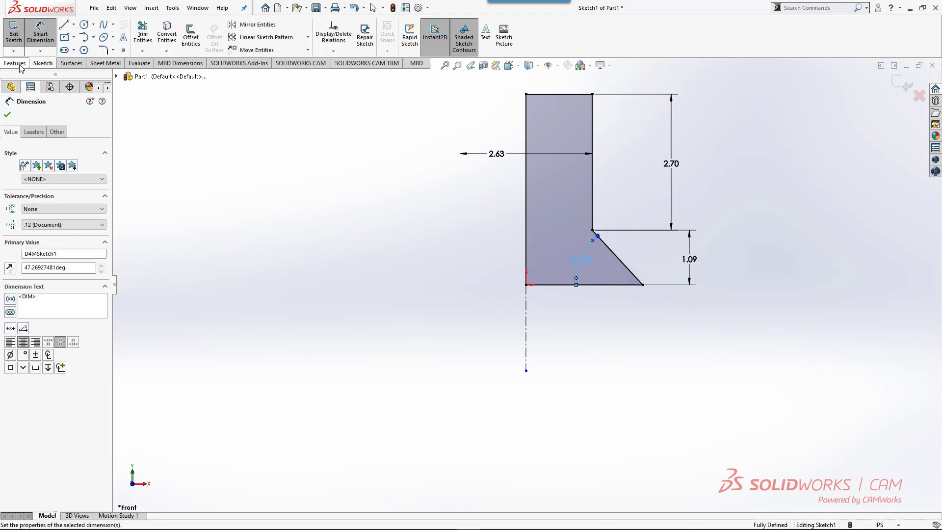
pyautogui.click(19, 65)
pyautogui.click(55, 36)
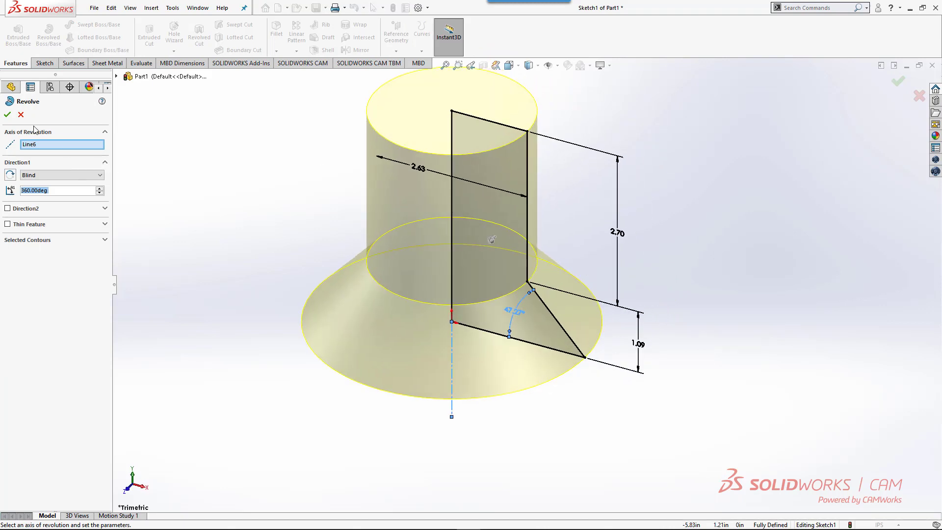
pyautogui.press('Return')
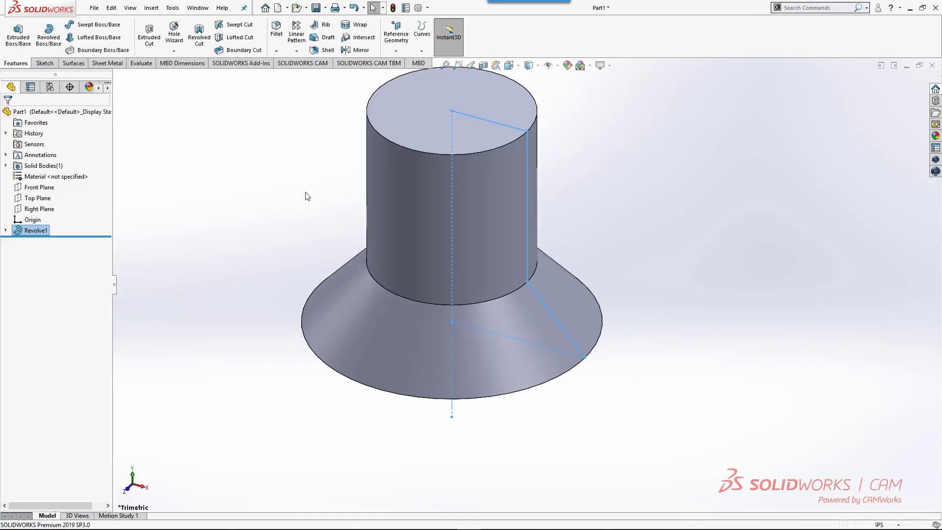
pyautogui.click(330, 204)
pyautogui.keyDown('ctrl'); pyautogui.moveTo(638, 326); pyautogui.dragTo(687, 372, button='middle'); pyautogui.keyUp('ctrl')
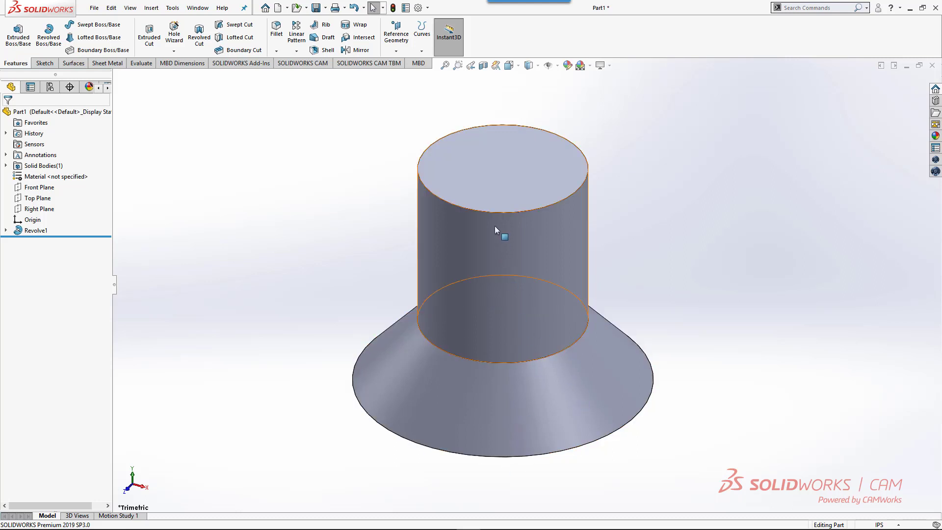
pyautogui.click(30, 219)
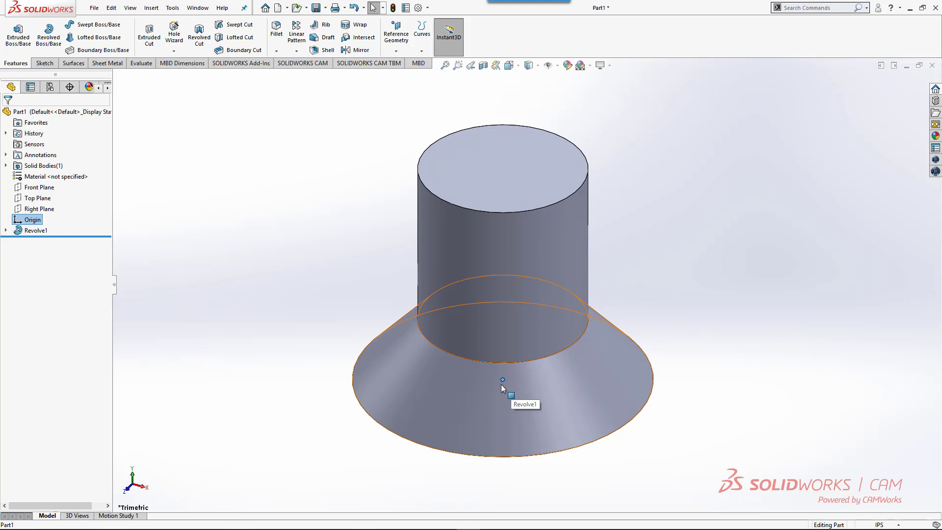
pyautogui.click(278, 229)
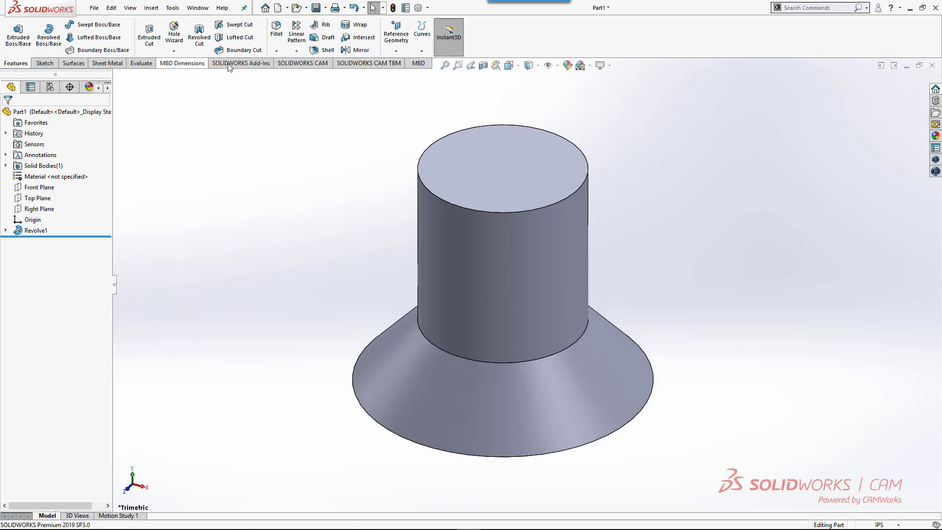
# Create a user-defined mill tool from the part, saving its file as DoveTail.mt in Documents
pyautogui.click(298, 66)
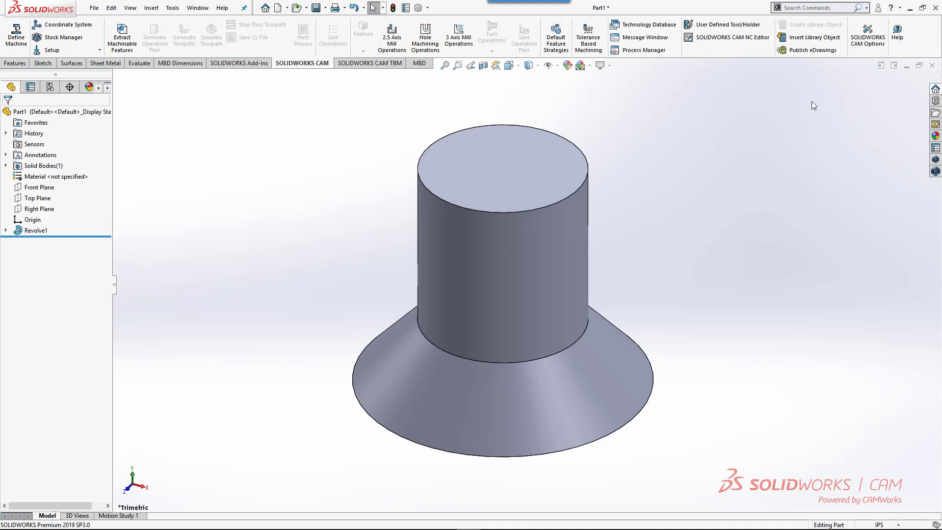
pyautogui.click(717, 28)
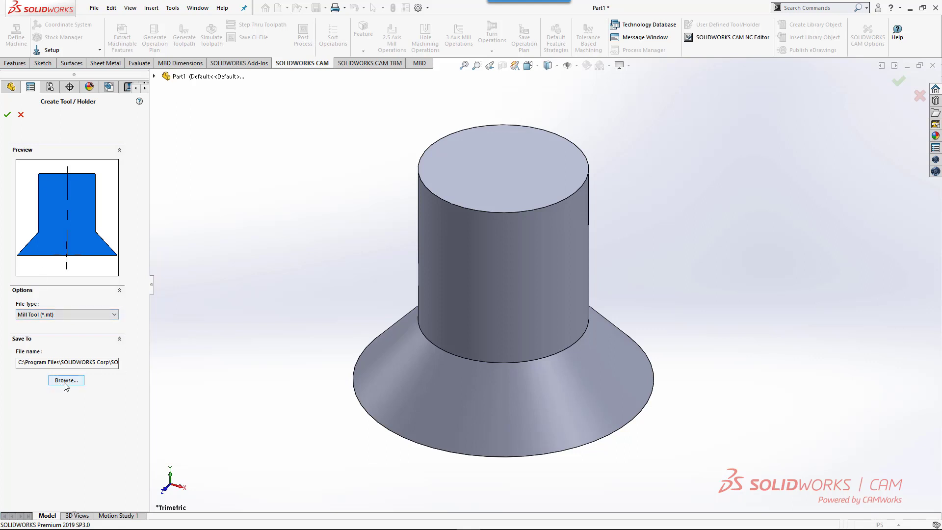
pyautogui.click(67, 381)
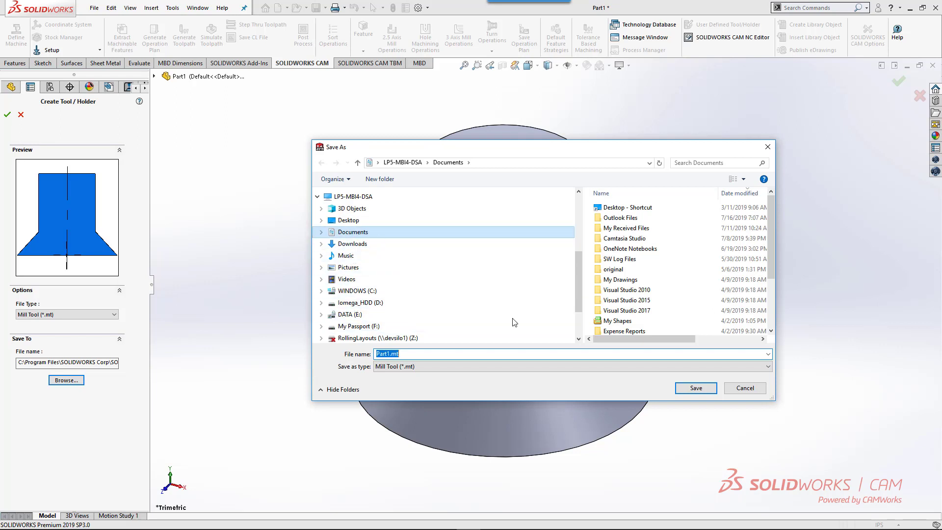
pyautogui.click(387, 353)
pyautogui.click(696, 388)
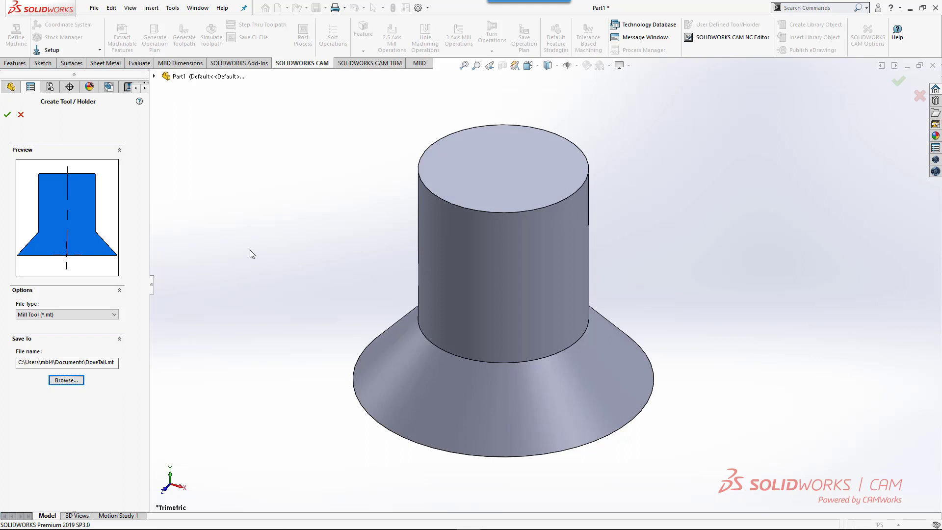
pyautogui.moveTo(150, 238); pyautogui.dragTo(192, 236)
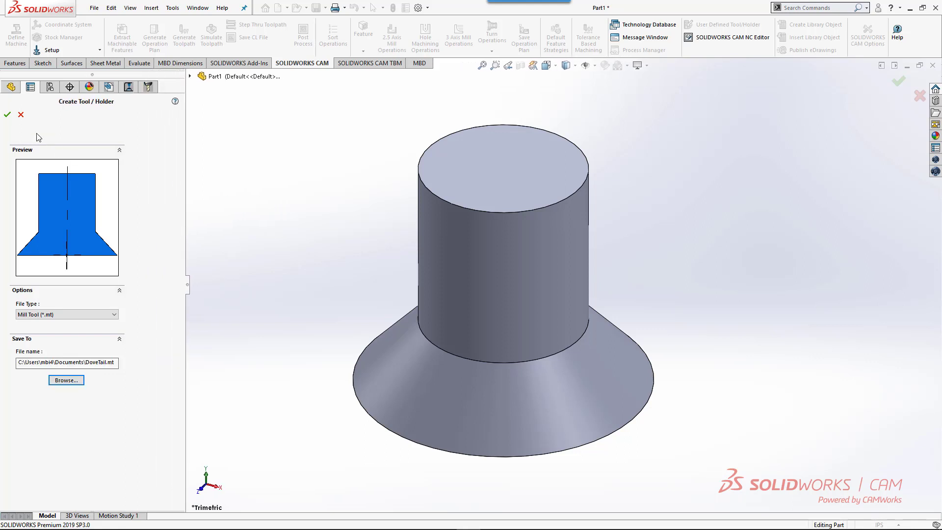
# Accept the new tool and go to Mill Tooling > User Defined Tools in the Technology Database
pyautogui.click(7, 116)
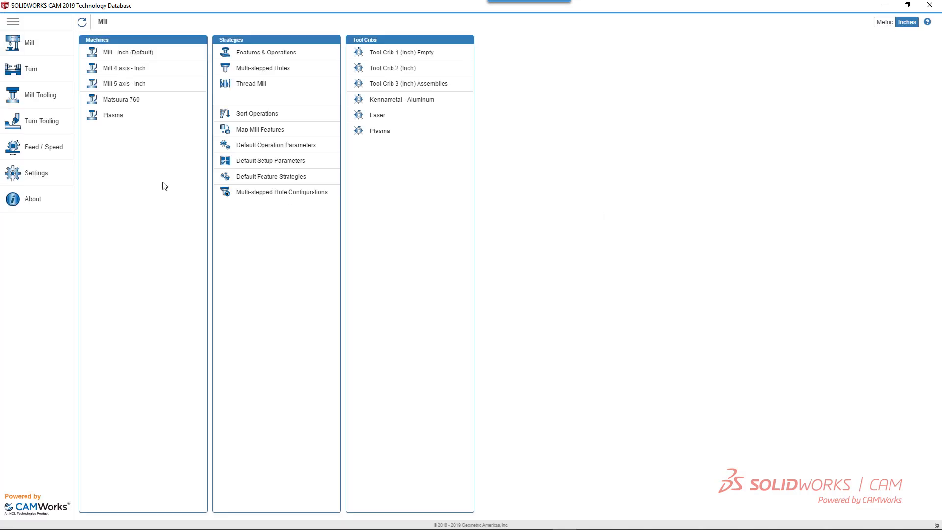
pyautogui.click(51, 102)
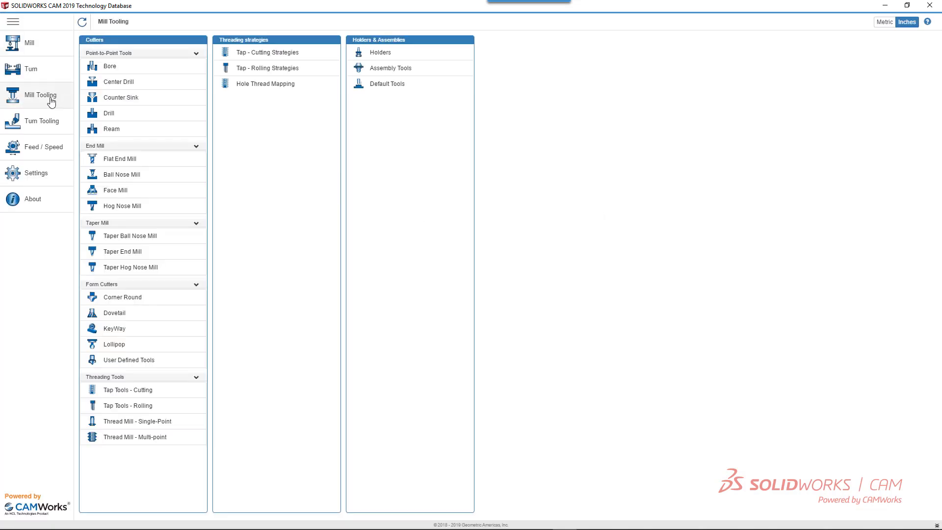
pyautogui.click(151, 361)
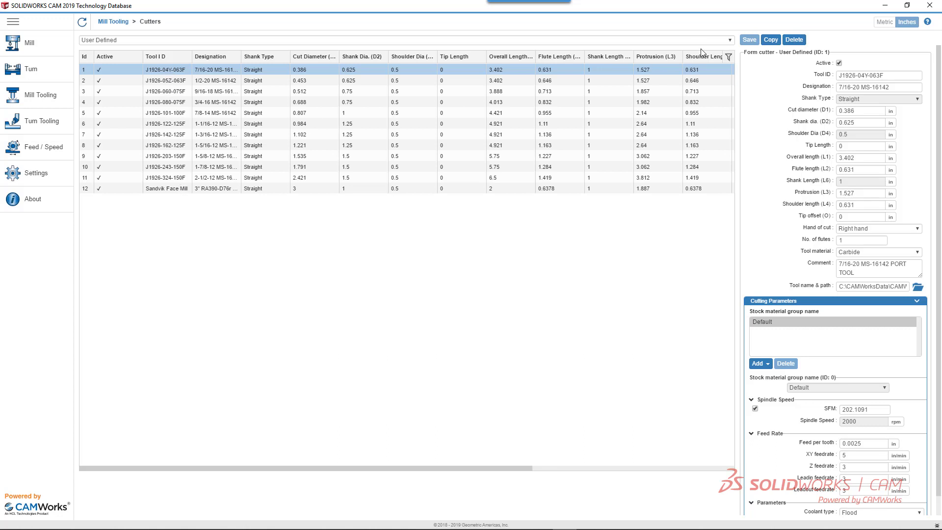
# Copy a cutter and give it Tool ID 'Dove Tail', designation 'Video' and comment 'Training example'
pyautogui.click(771, 40)
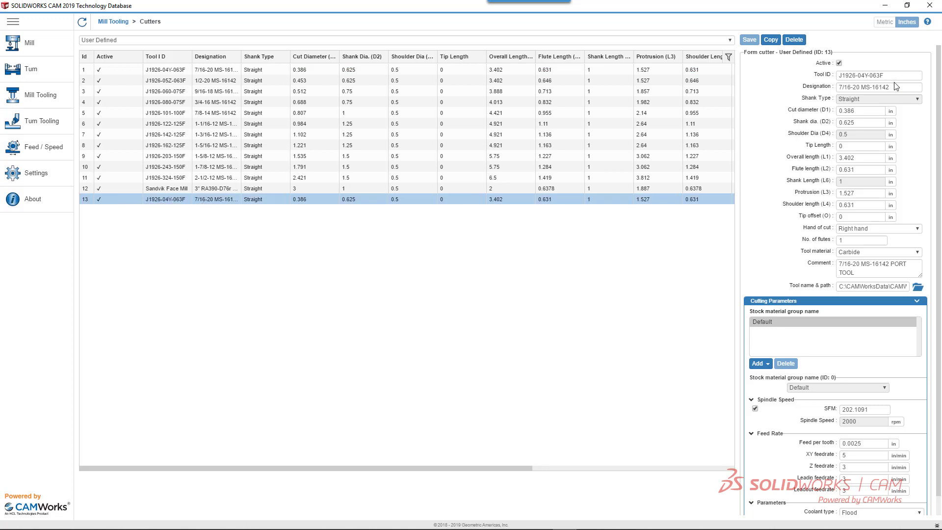
pyautogui.moveTo(895, 72); pyautogui.dragTo(747, 70)
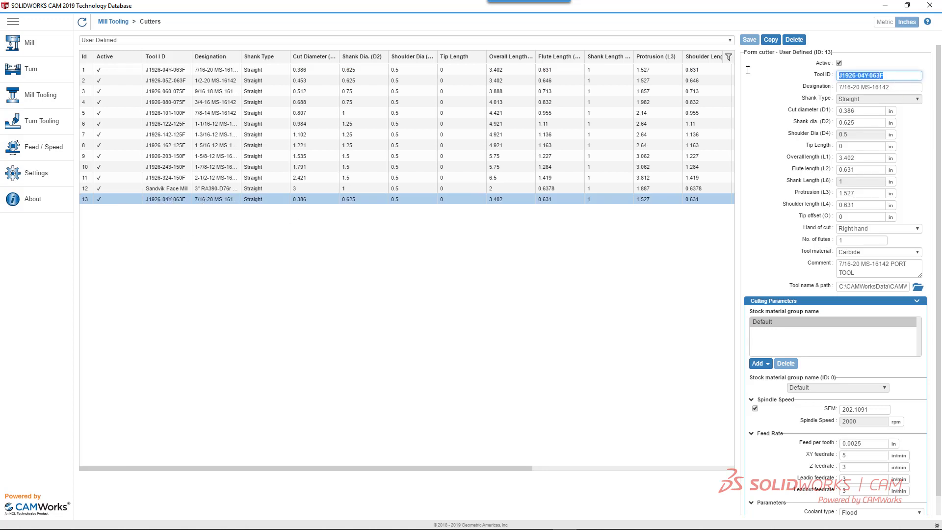
pyautogui.write('Dove Tail')
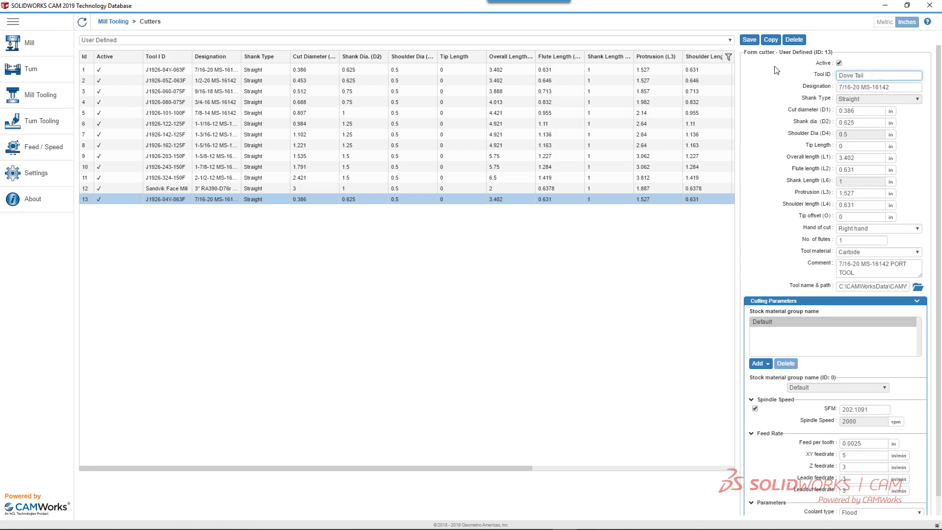
pyautogui.click(850, 87)
pyautogui.moveTo(900, 88); pyautogui.dragTo(735, 87)
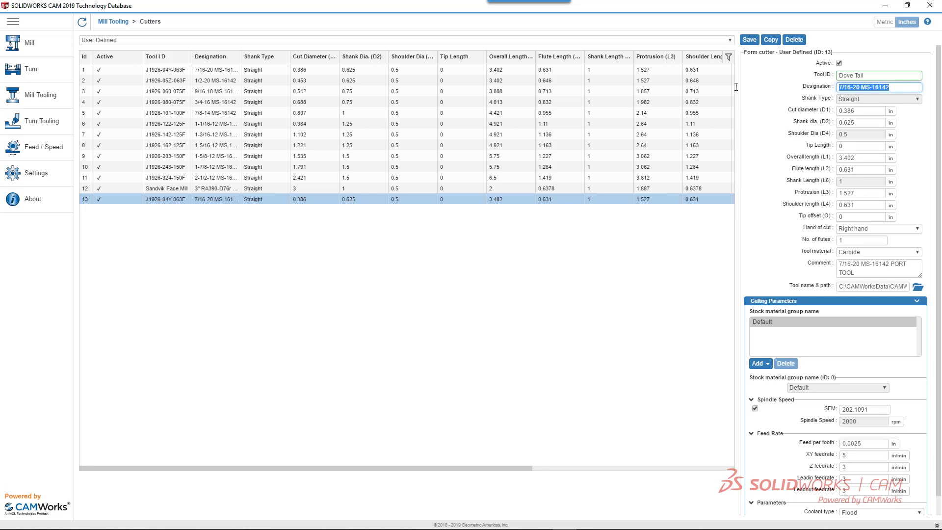
pyautogui.write('Video')
pyautogui.tripleClick(869, 277)
pyautogui.press('BackSpace')
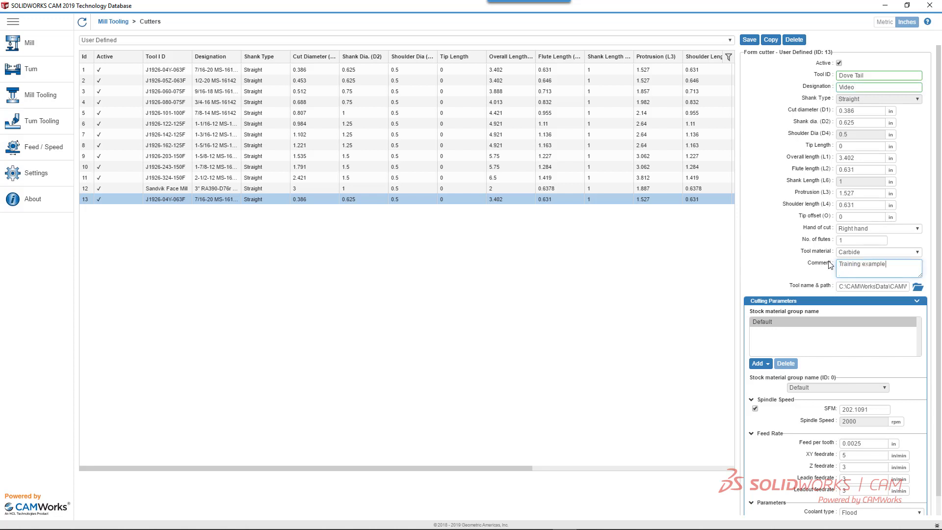
# Link the new cutter's tool name and path to Documents\DoveTail.mt
pyautogui.click(918, 289)
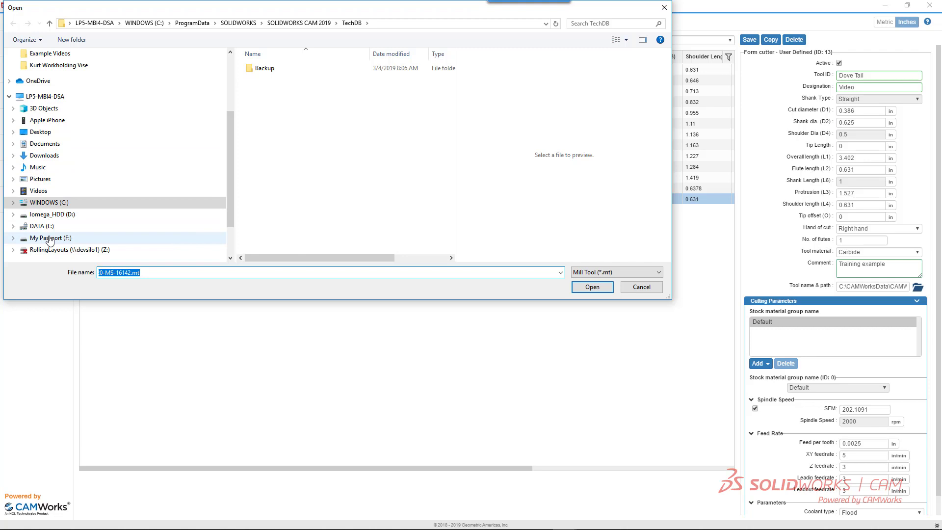
pyautogui.click(46, 144)
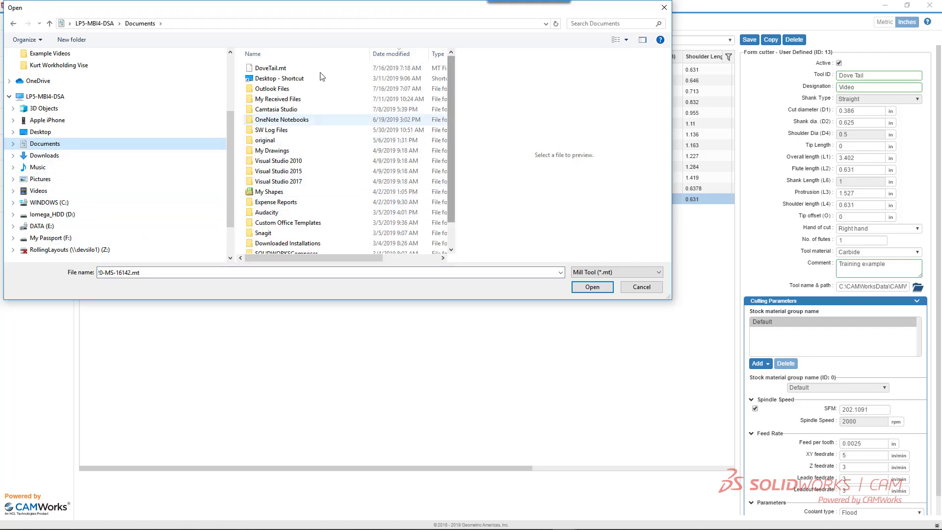
pyautogui.click(290, 70)
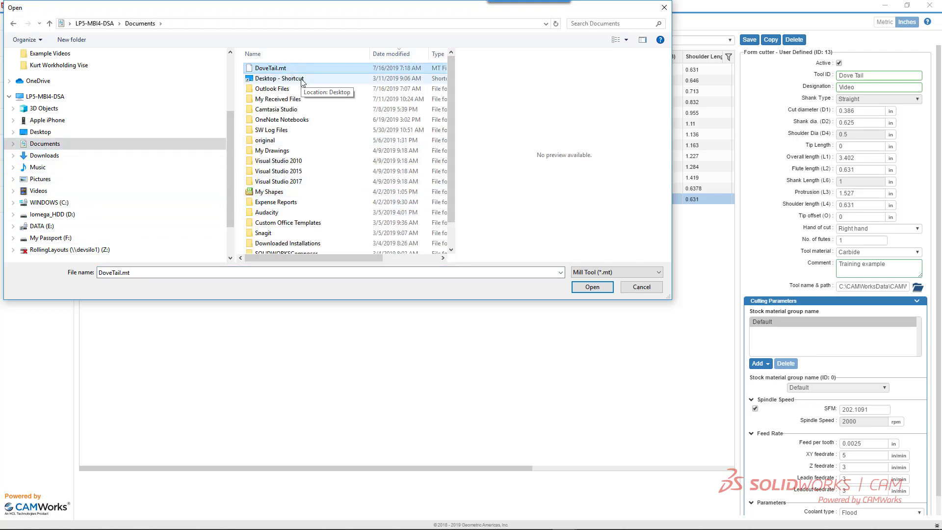
pyautogui.click(604, 274)
pyautogui.click(604, 274)
pyautogui.click(604, 288)
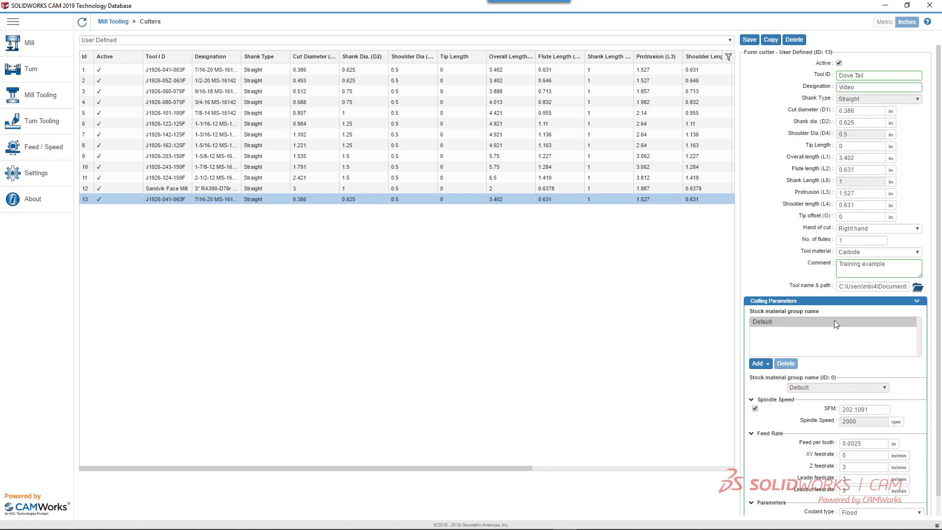
# Save the Dove Tail cutter to the database and minimize the Technology Database window
pyautogui.click(750, 40)
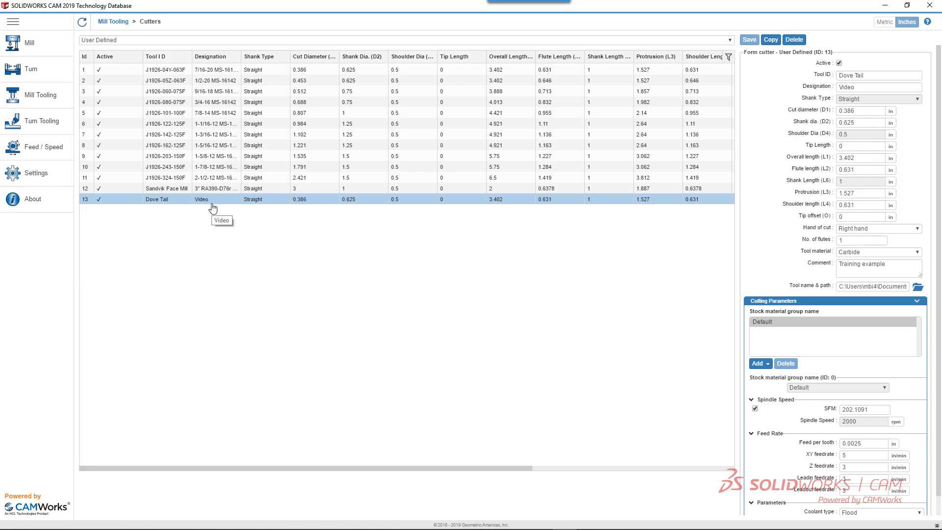
pyautogui.click(886, 6)
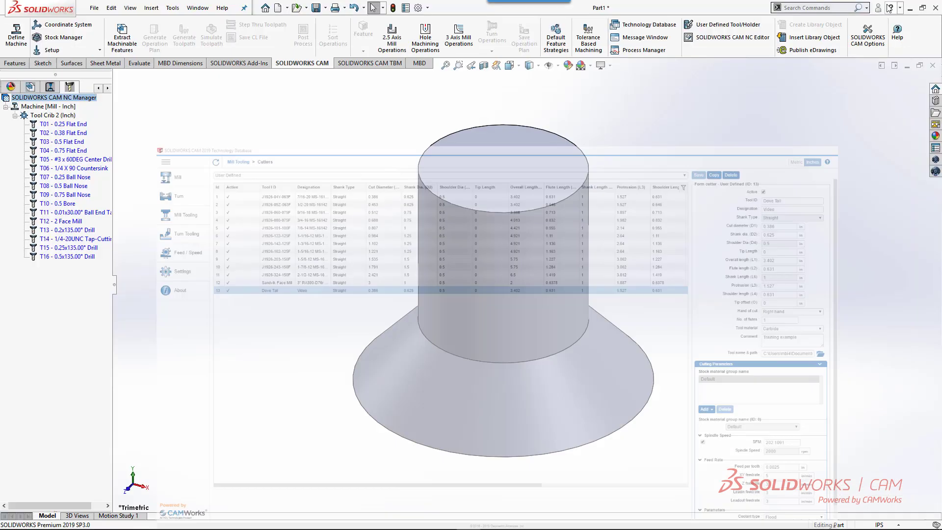
# Create another new part from the Part template
pyautogui.click(93, 8)
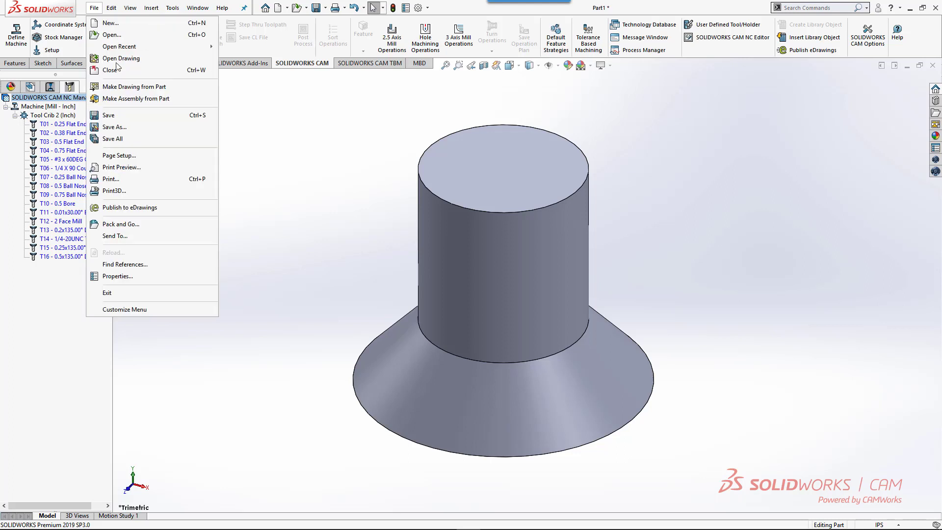
pyautogui.click(111, 24)
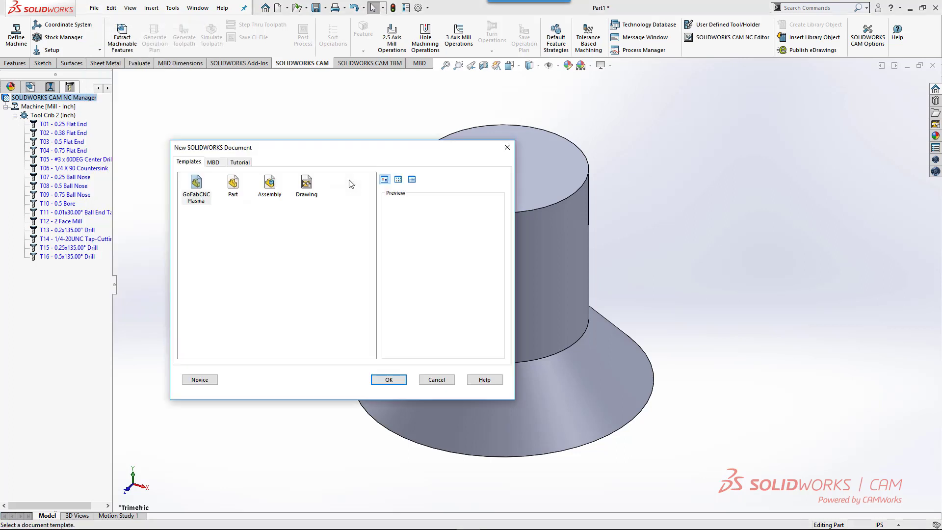
pyautogui.click(233, 186)
pyautogui.click(388, 380)
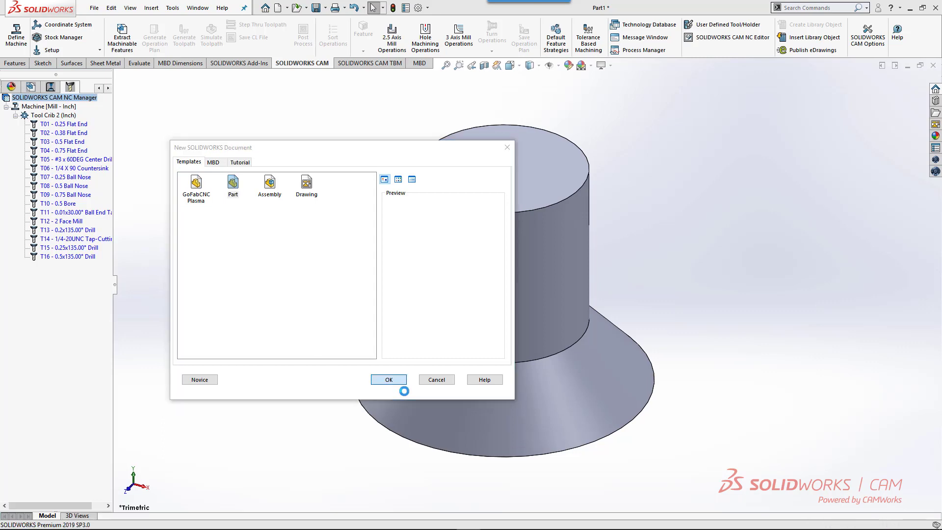
# Extrude a centre rectangle sketched on the Top Plane into a rectangular base block
pyautogui.click(38, 186)
pyautogui.click(53, 174)
pyautogui.click(65, 38)
pyautogui.click(528, 284)
pyautogui.click(683, 445)
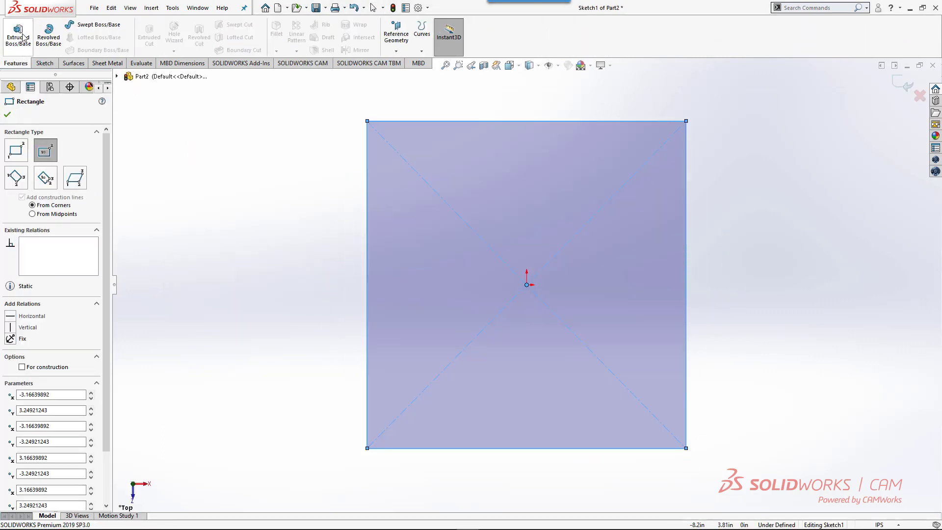
pyautogui.click(15, 63)
pyautogui.click(19, 34)
pyautogui.click(6, 112)
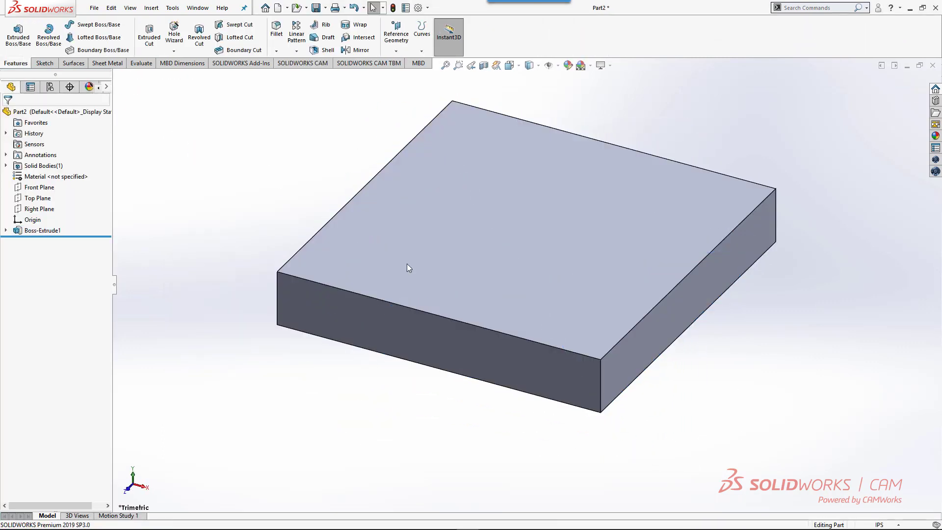
# Start a new sketch on the block's front face
pyautogui.click(596, 385)
pyautogui.click(640, 357)
pyautogui.press('space')
# View the face head-on and sketch two groove lines at its right edge
pyautogui.click(661, 431)
pyautogui.press('l')
pyautogui.click(776, 275)
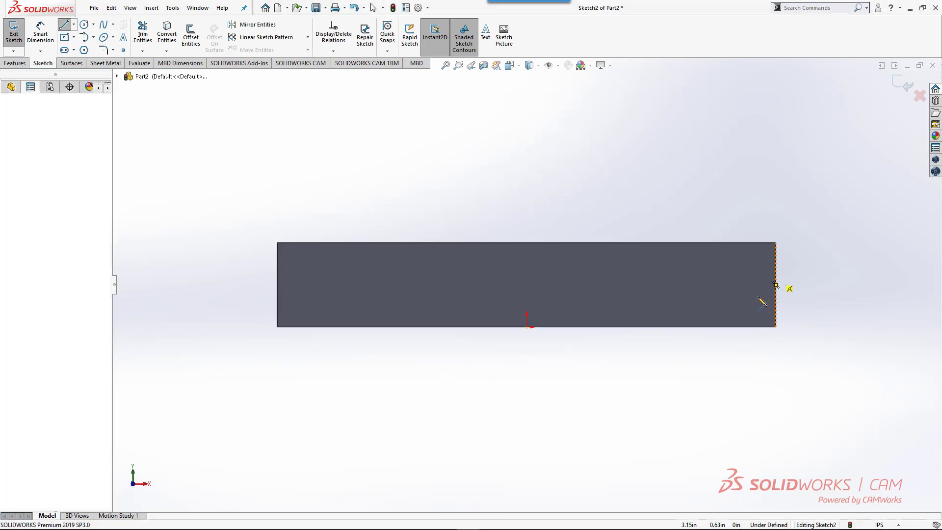
pyautogui.click(753, 298)
pyautogui.click(776, 298)
# Dimension the groove lines with a 47° angle and a .25 width
pyautogui.press('d')
pyautogui.click(774, 299)
pyautogui.click(767, 283)
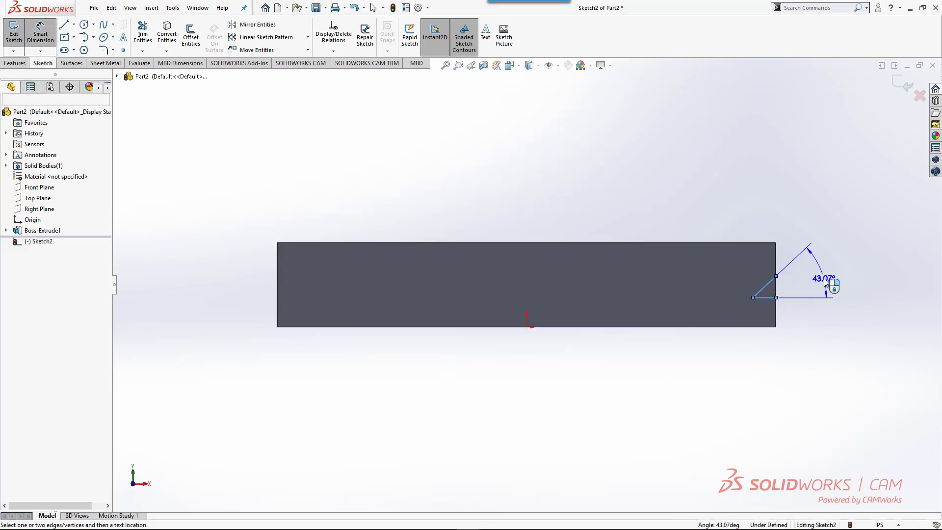
pyautogui.click(823, 278)
pyautogui.click(754, 299)
pyautogui.click(776, 313)
pyautogui.click(766, 360)
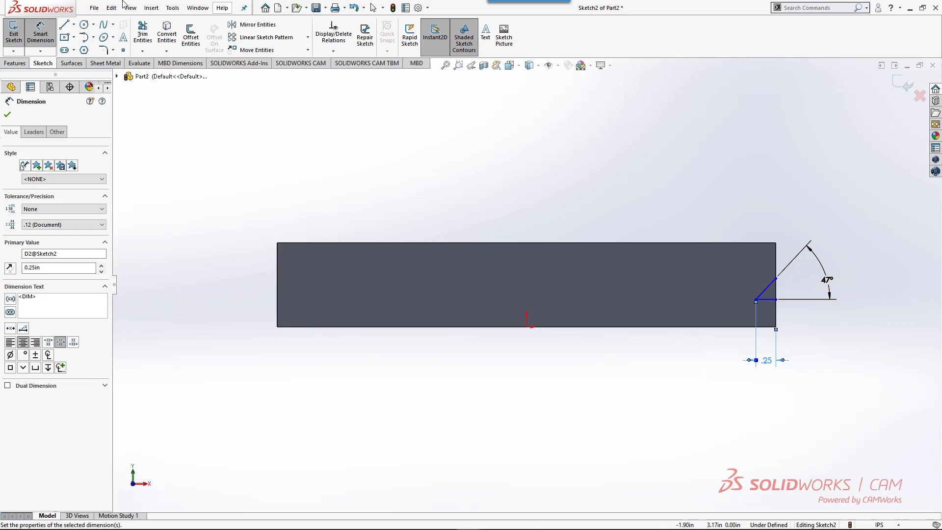
pyautogui.press('l')
pyautogui.press('Escape')
# Add a .35 height dimension to the groove sketch
pyautogui.press('d')
pyautogui.click(766, 299)
pyautogui.click(638, 326)
pyautogui.click(813, 319)
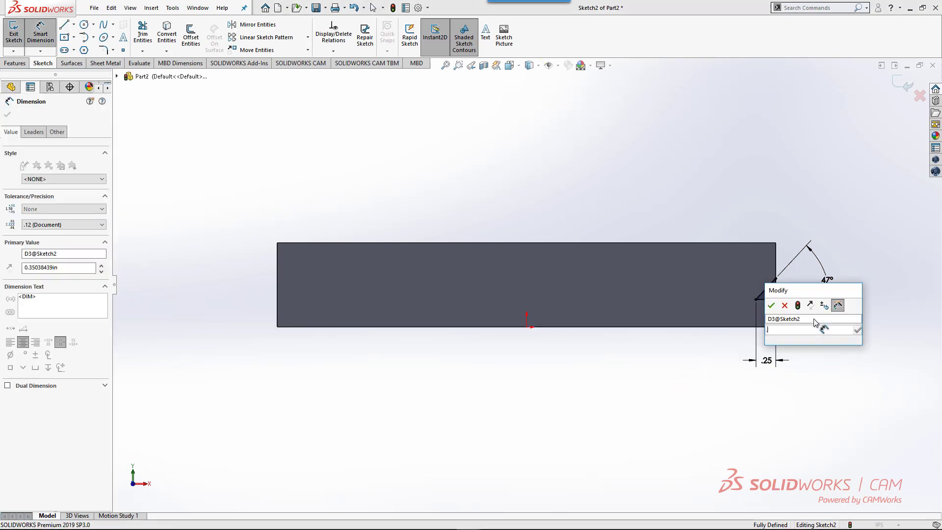
pyautogui.write('.35')
pyautogui.press('Return')
pyautogui.press('Escape')
pyautogui.click(74, 24)
# Extruded-cut the groove Through All and switch to the isometric view
pyautogui.click(15, 63)
pyautogui.click(149, 35)
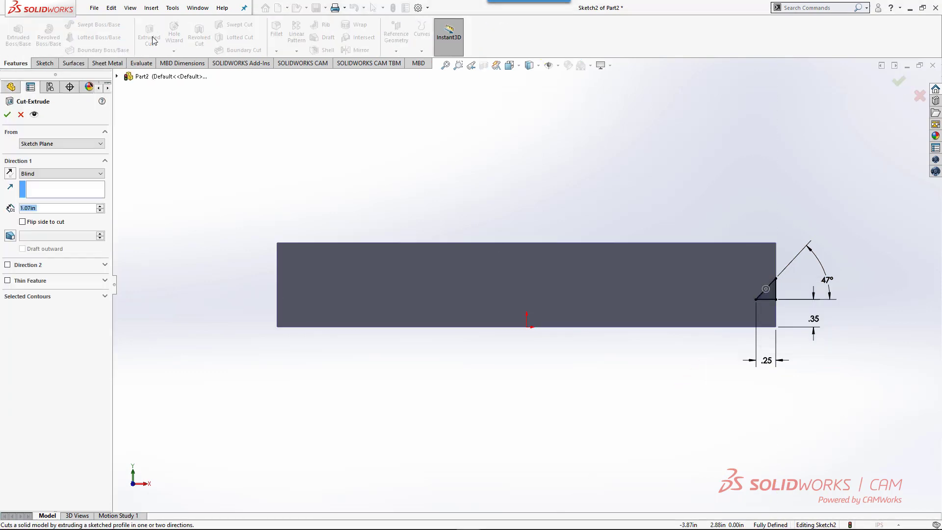
pyautogui.click(56, 168)
pyautogui.click(40, 181)
pyautogui.press('Return')
pyautogui.hotkey('ctrl', '7')
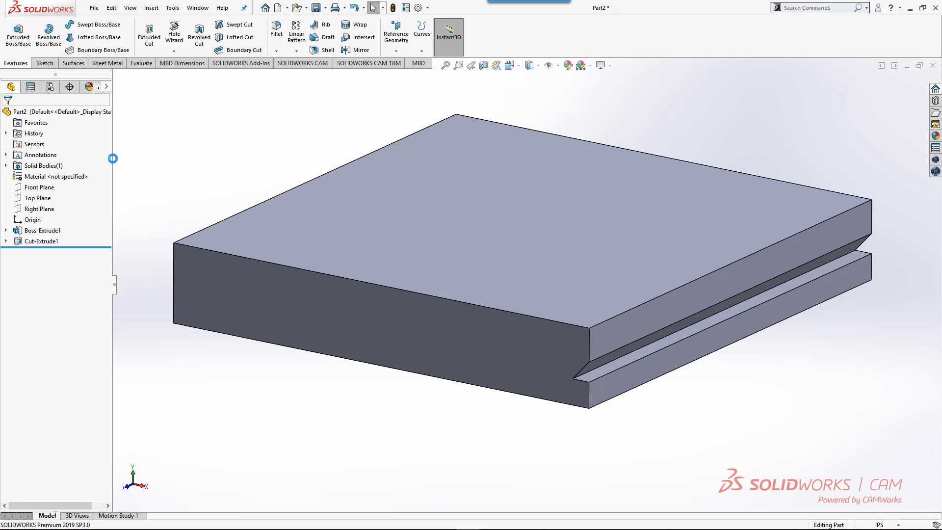
# Create Mill Part Setup1 on the block's top face, then start a new 2.5 Axis Feature
pyautogui.moveTo(112, 160); pyautogui.dragTo(188, 160)
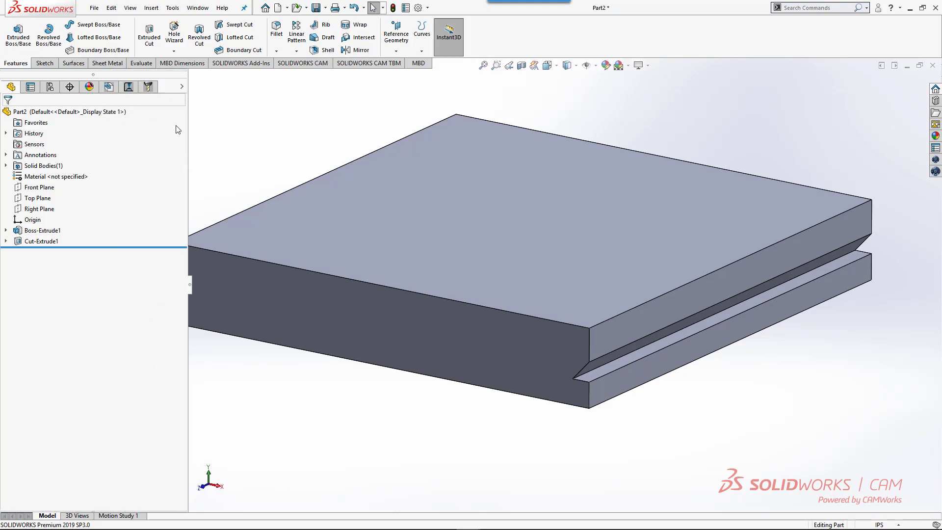
pyautogui.click(109, 86)
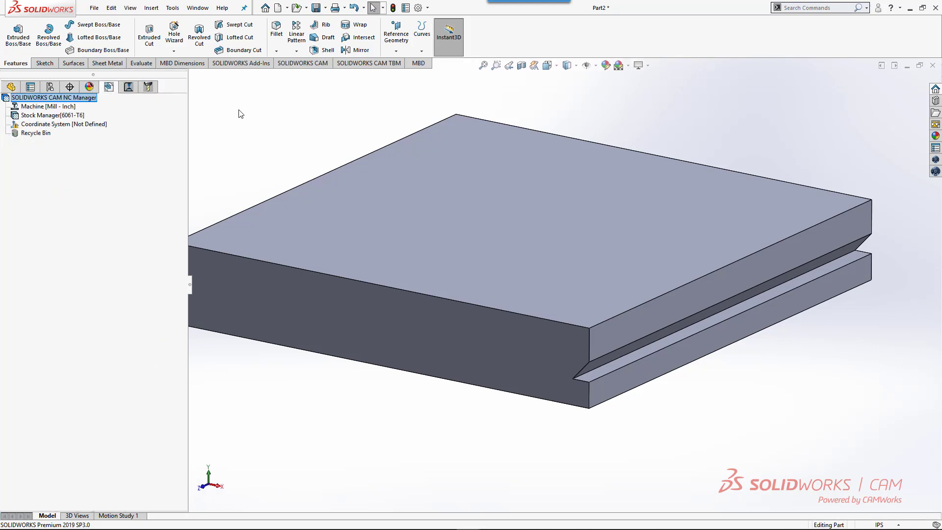
pyautogui.rightClick(58, 118)
pyautogui.click(93, 136)
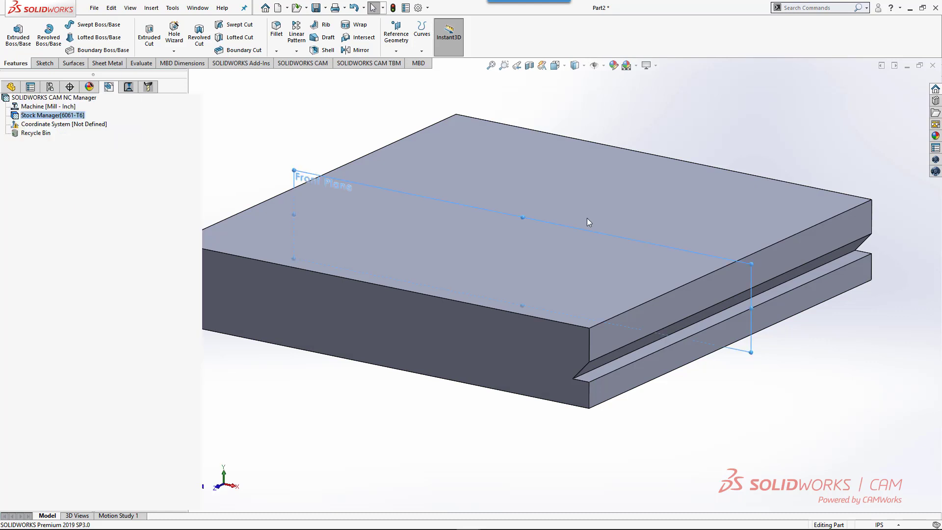
pyautogui.click(593, 216)
pyautogui.click(8, 115)
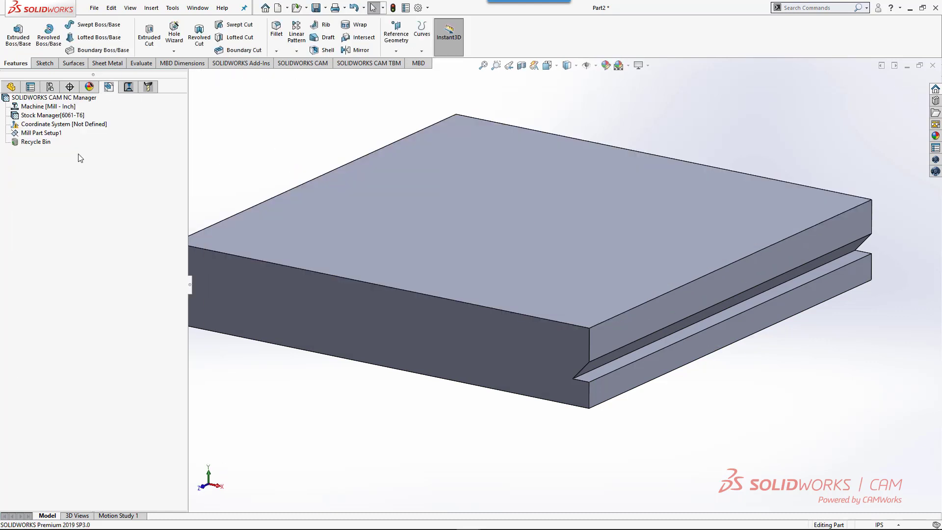
pyautogui.rightClick(55, 136)
pyautogui.click(68, 204)
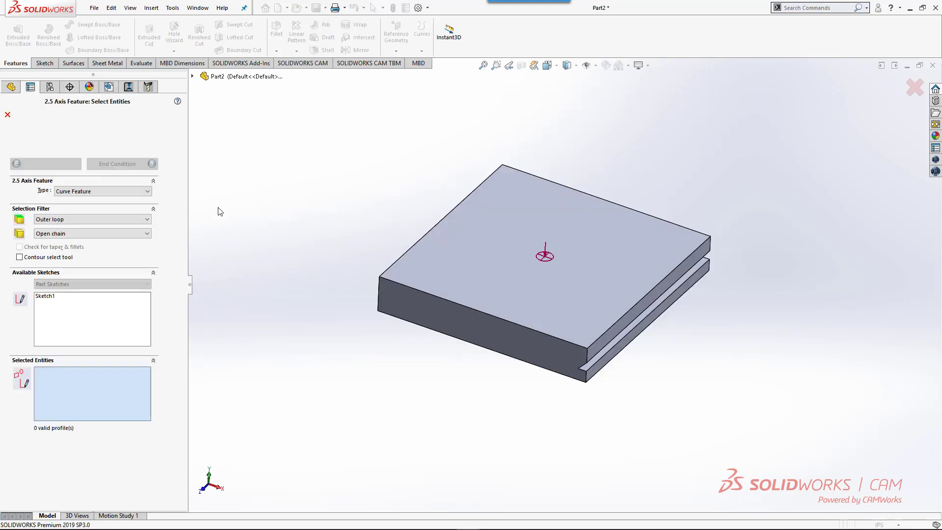
# Create an Open Profile feature along the groove edge, cutting up to the corner vertex at 0.27 in
pyautogui.click(146, 193)
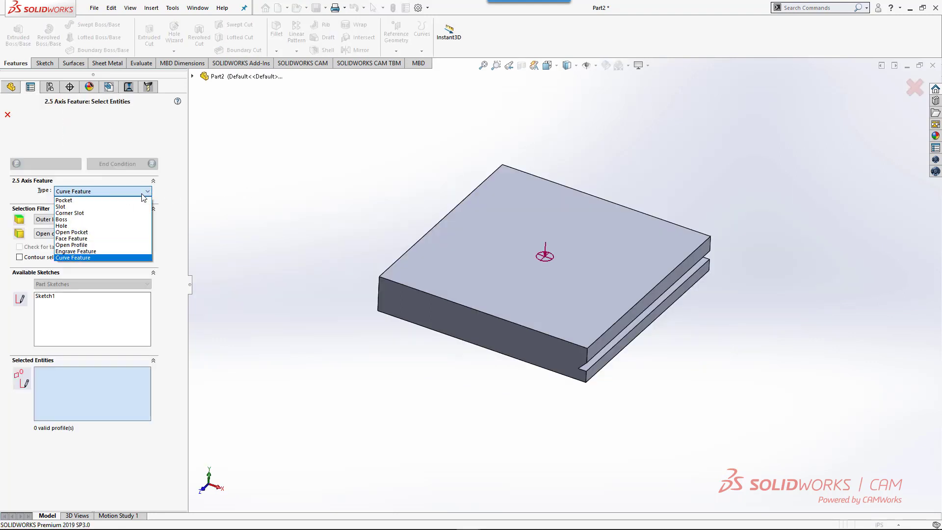
pyautogui.click(118, 245)
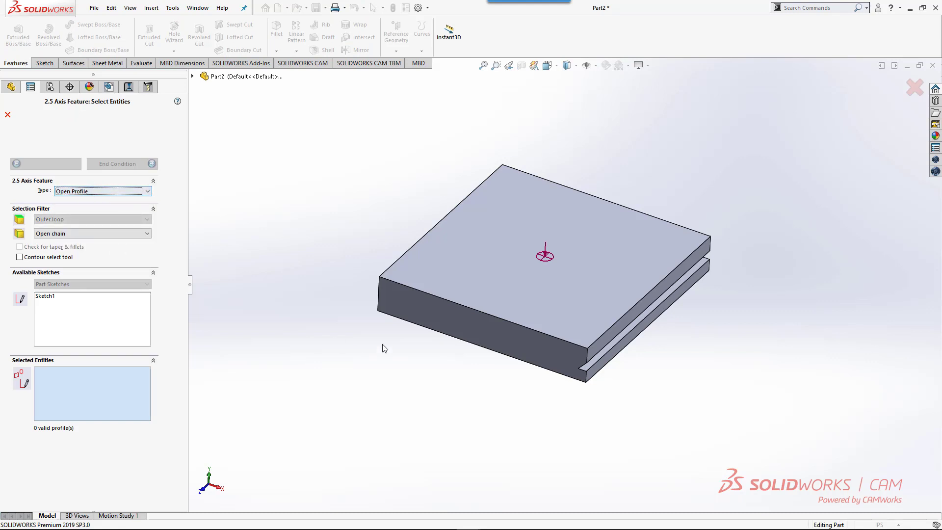
pyautogui.moveTo(385, 349); pyautogui.dragTo(378, 326, button='middle')
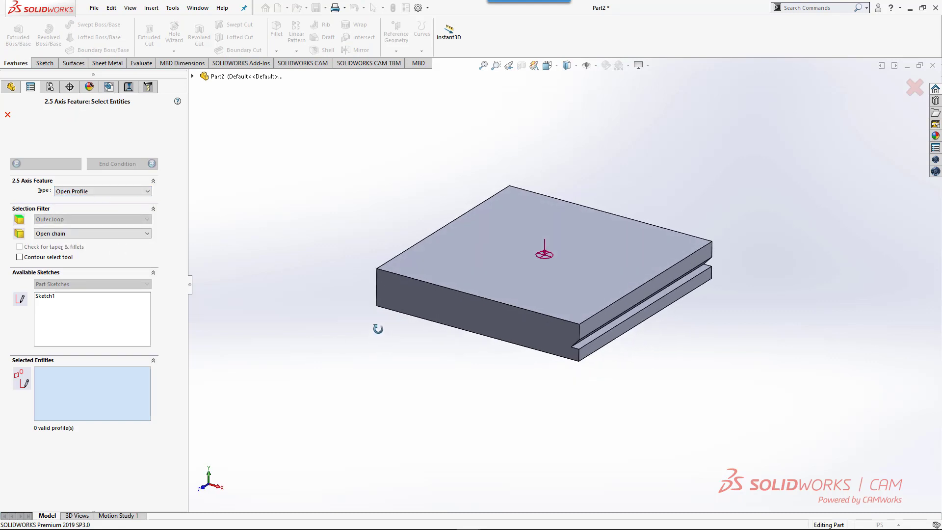
pyautogui.click(583, 341)
pyautogui.click(102, 165)
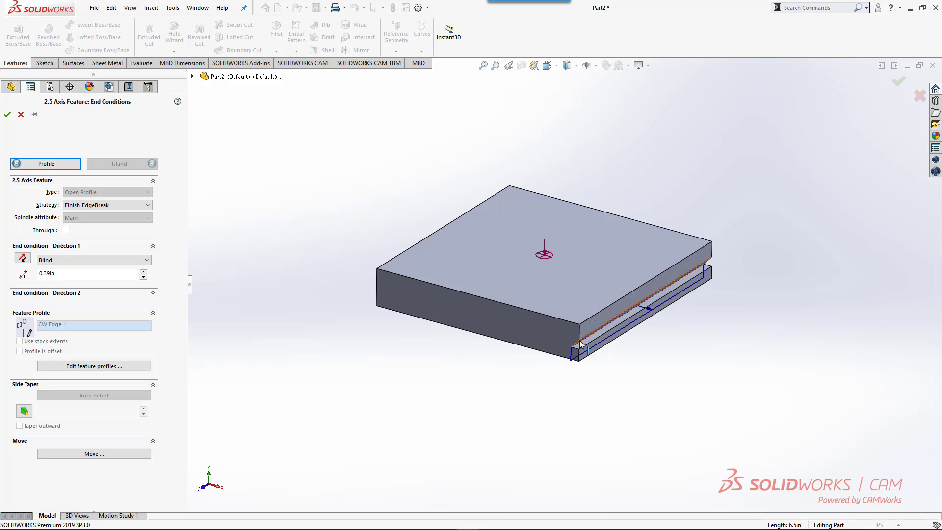
pyautogui.scroll(-5, 580, 342)
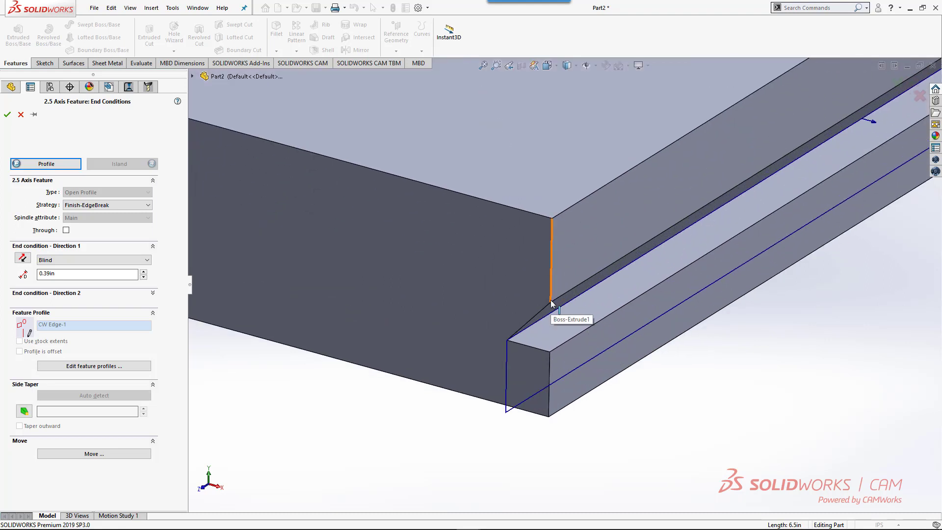
pyautogui.click(551, 303)
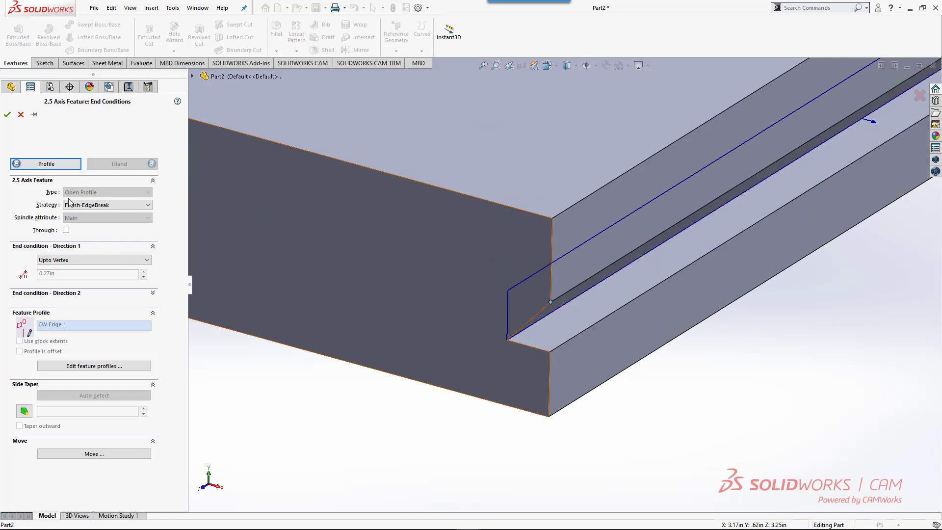
pyautogui.click(7, 114)
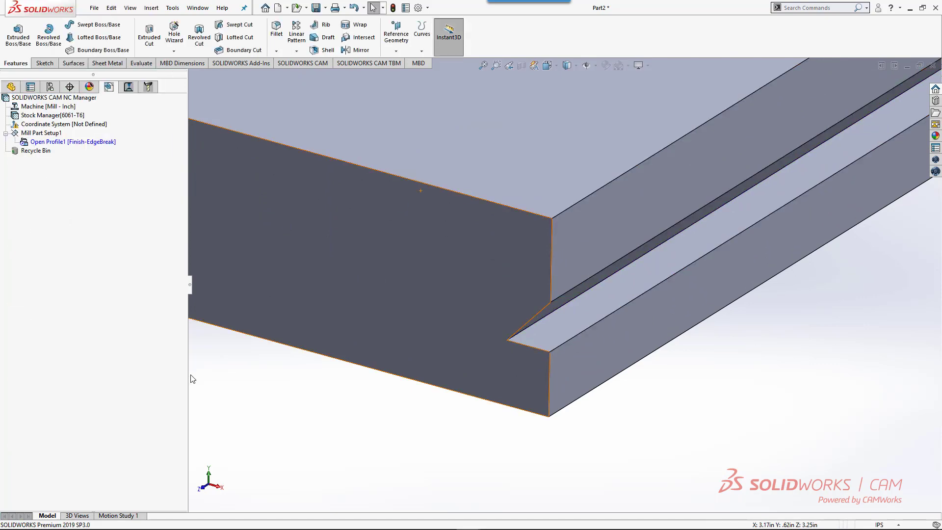
# Change Open Profile1's machining strategy from Finish-EdgeBreak to Finish in its parameters
pyautogui.rightClick(75, 143)
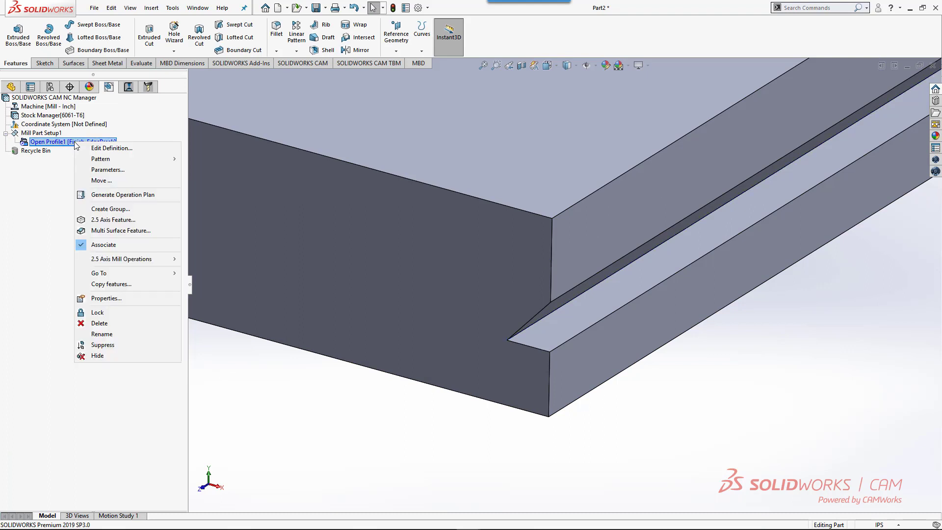
pyautogui.click(108, 170)
pyautogui.click(331, 170)
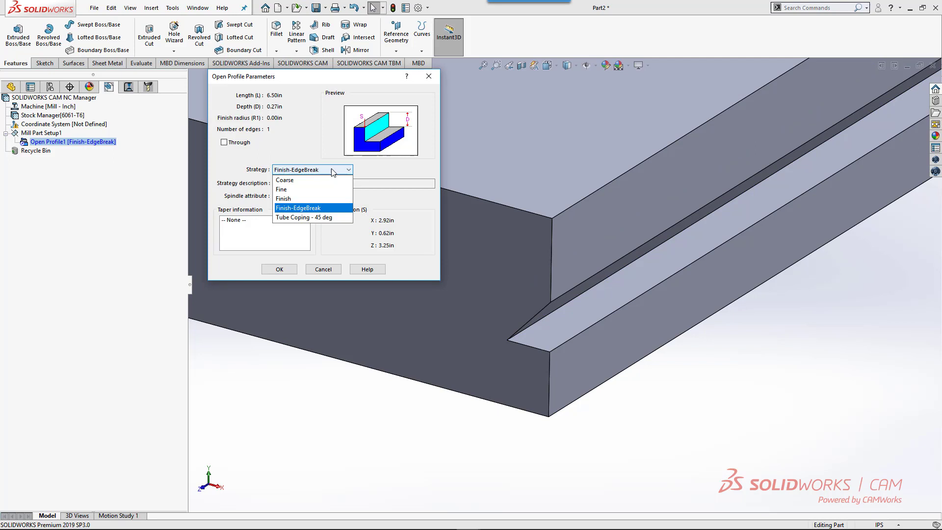
pyautogui.click(324, 199)
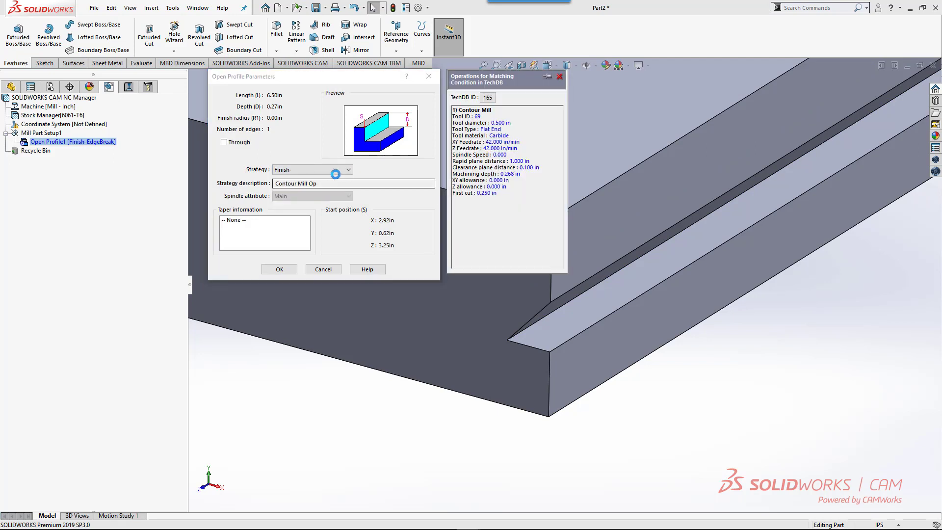
pyautogui.click(280, 270)
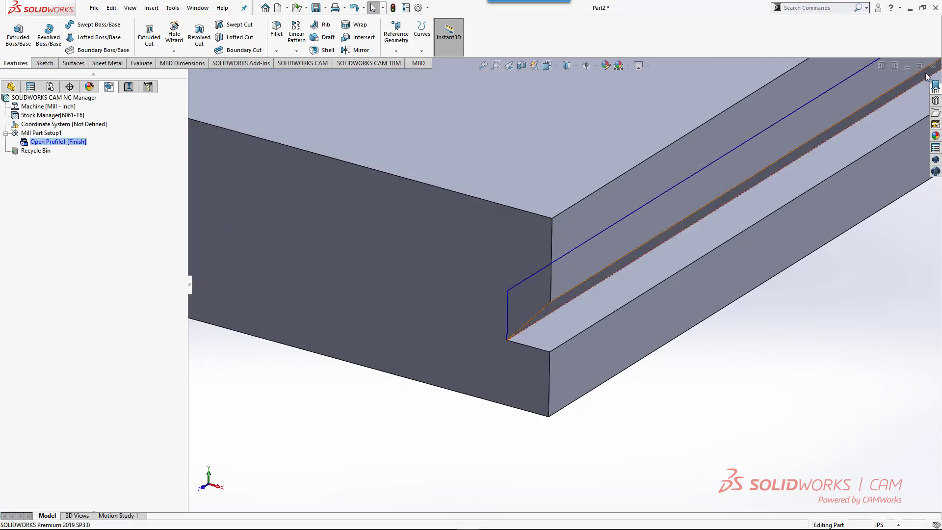
# Generate the operation plan for Open Profile1 and show Contour Mill1's tool crib
pyautogui.rightClick(75, 142)
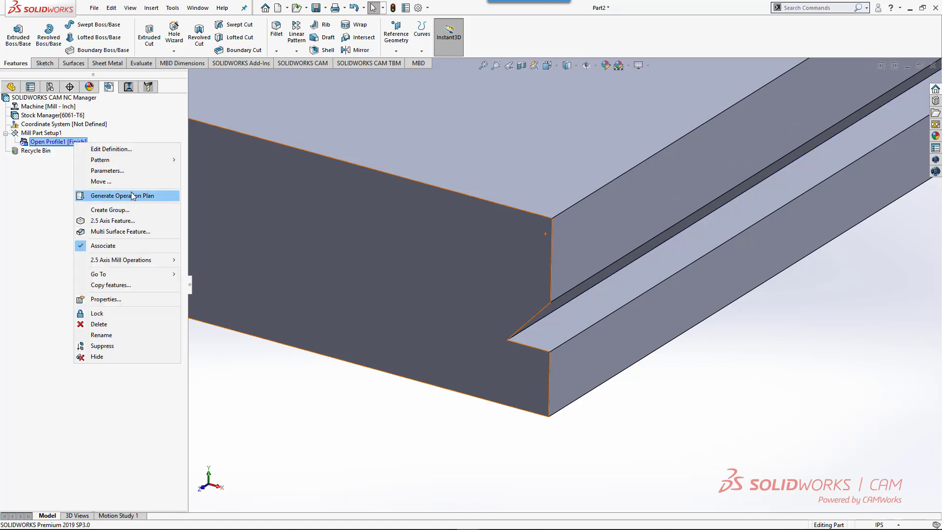
pyautogui.click(132, 193)
pyautogui.moveTo(38, 146)
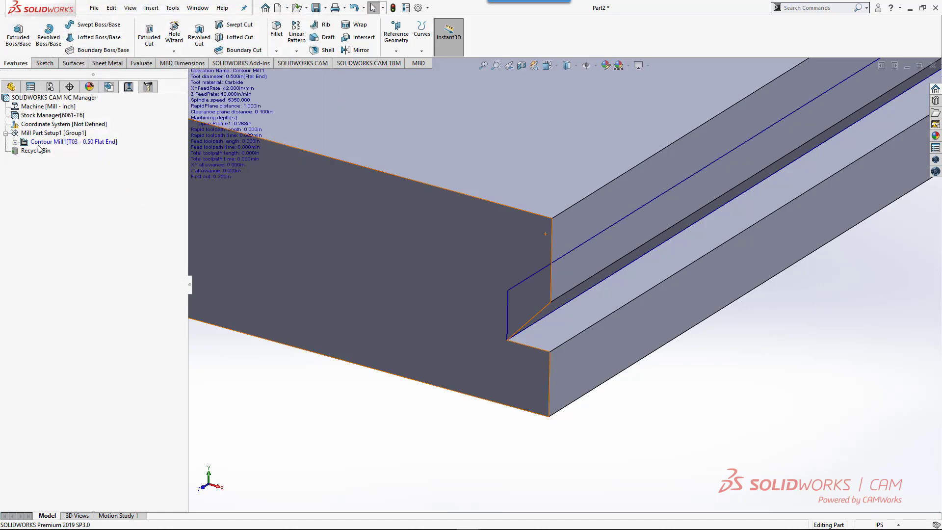
pyautogui.click(108, 143)
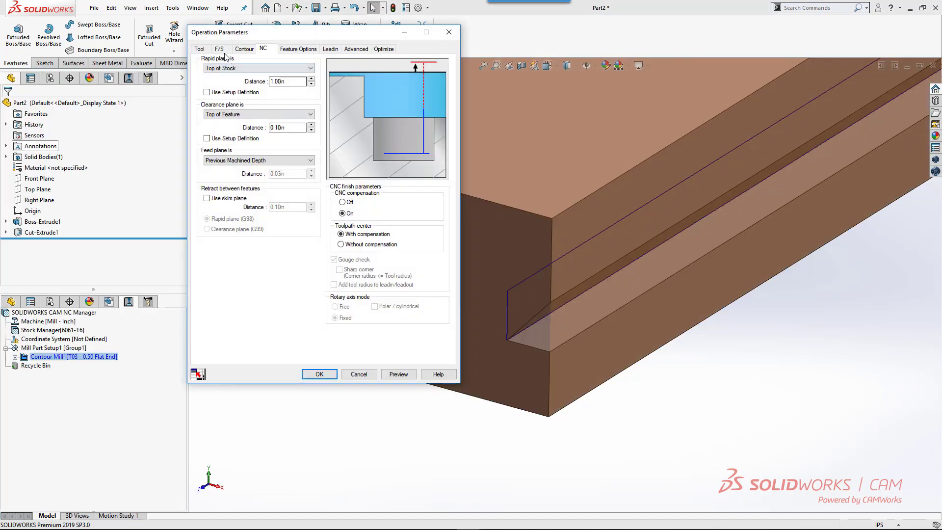
pyautogui.click(264, 63)
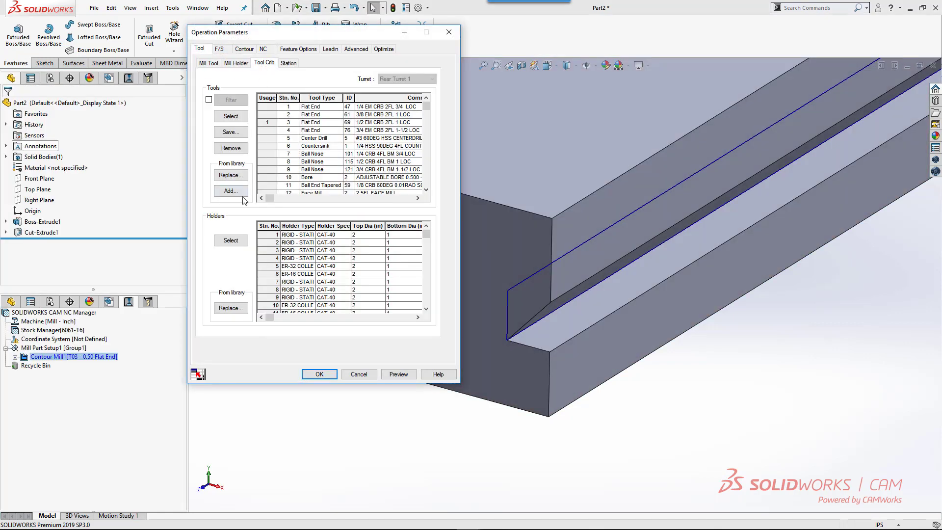
# Add the user-defined Dove Tail cutter to the crib and assign it as station 17
pyautogui.click(231, 192)
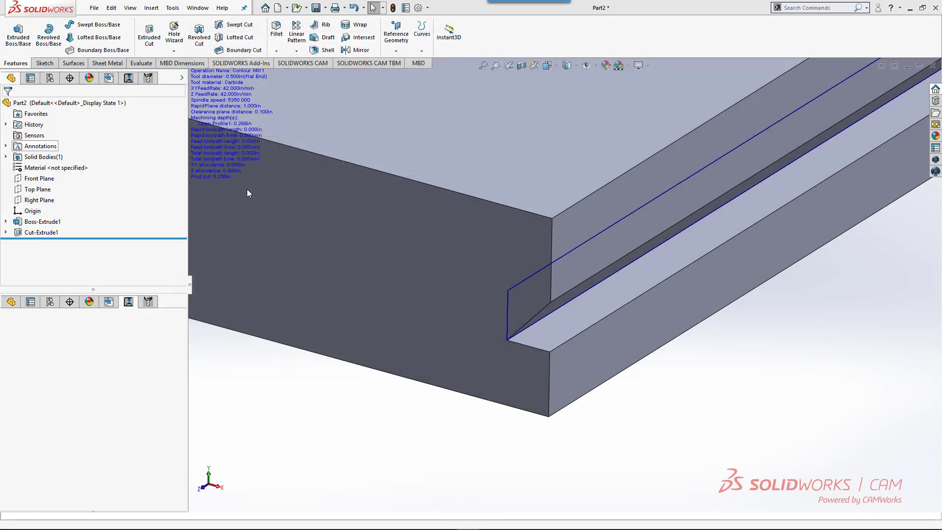
pyautogui.click(314, 95)
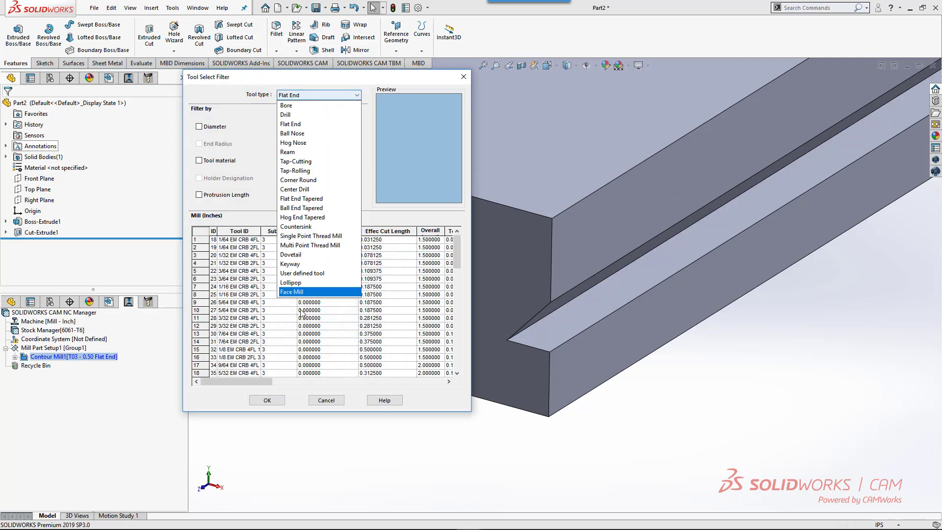
pyautogui.click(300, 273)
pyautogui.click(216, 332)
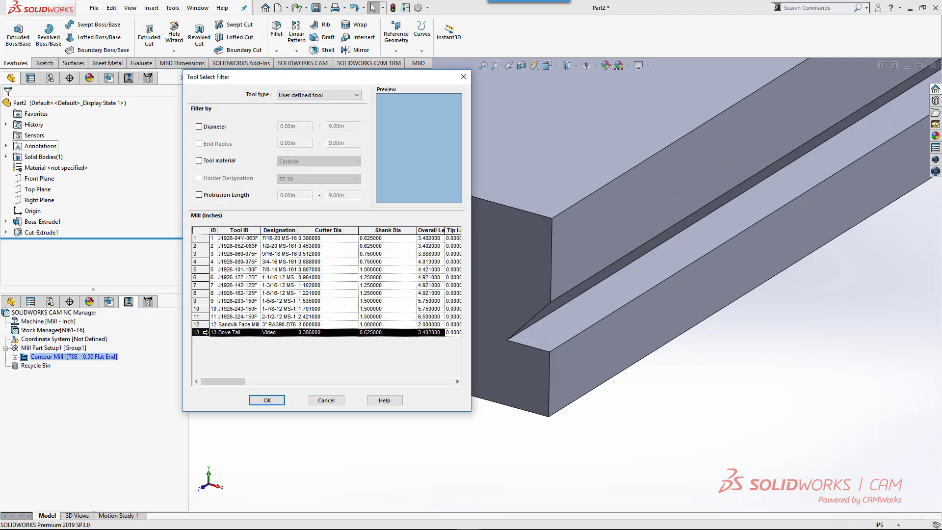
pyautogui.click(267, 400)
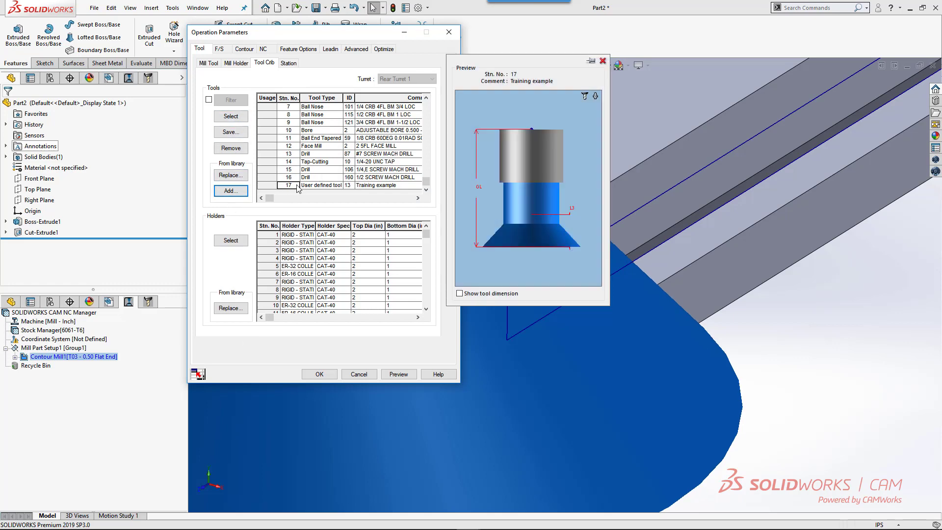
pyautogui.click(240, 117)
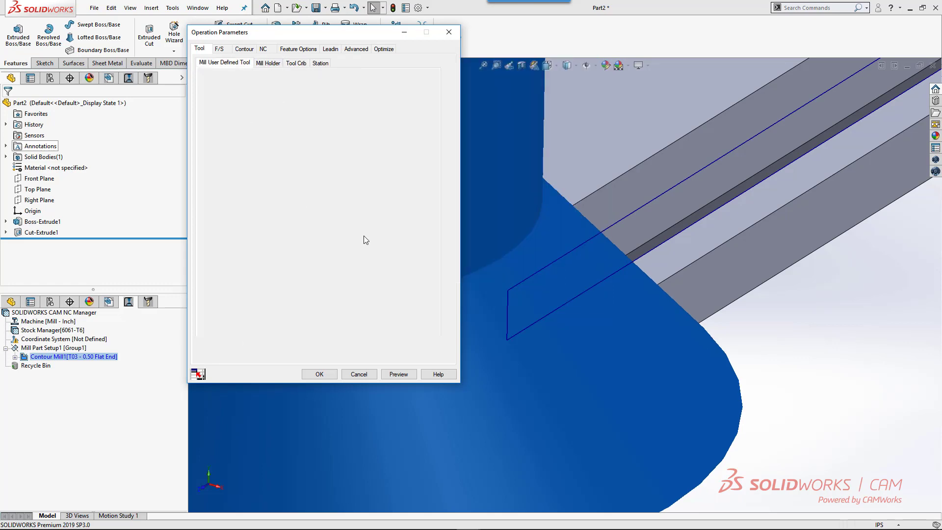
# Switch the Leadin amount from percent to inches on the Leadin settings
pyautogui.scroll(5, 664, 328)
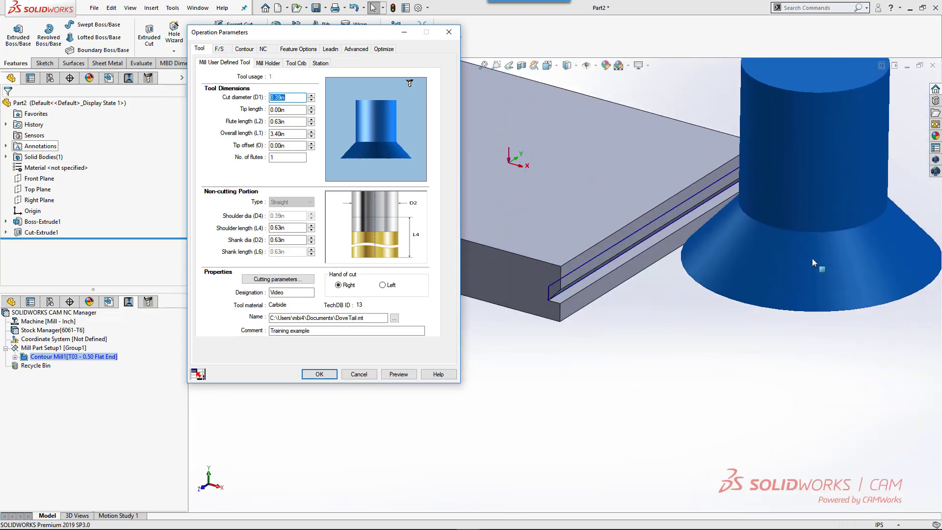
pyautogui.click(330, 48)
pyautogui.click(205, 209)
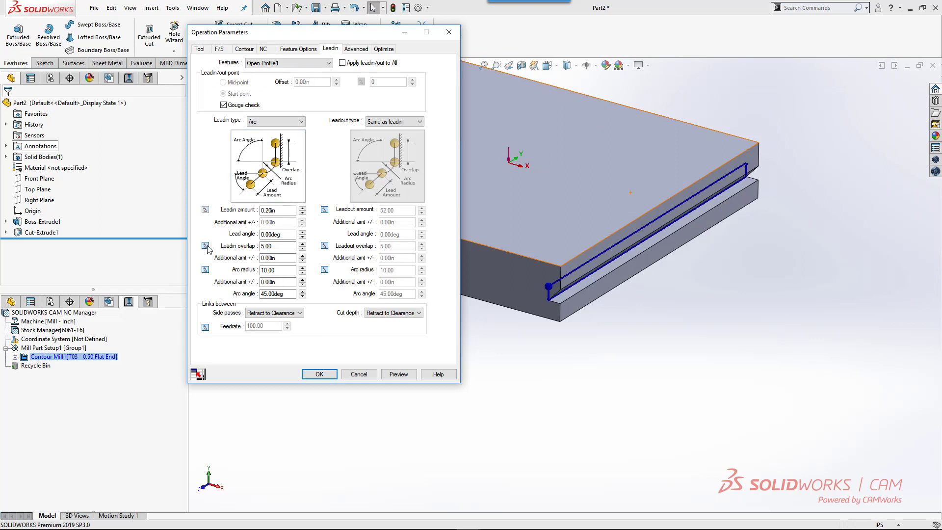
# Switch overlap and arc radius to inches, and set Leadin amount and overlap to 2
pyautogui.click(205, 245)
pyautogui.click(205, 270)
pyautogui.click(280, 210)
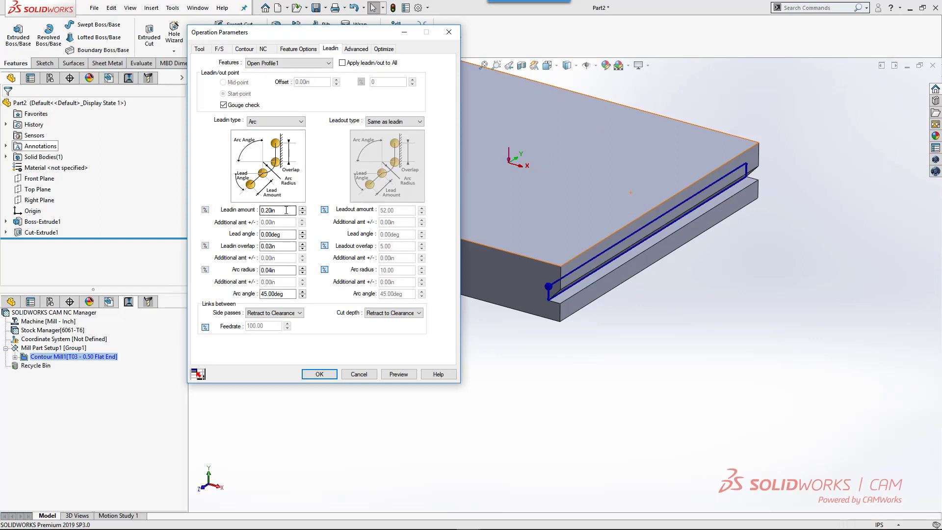
pyautogui.moveTo(286, 210); pyautogui.dragTo(197, 203)
pyautogui.write('2')
pyautogui.moveTo(290, 245); pyautogui.dragTo(186, 246)
pyautogui.write('2')
pyautogui.press('Tab')
# Review Contour, Feature options and NC settings, keeping toolpath center with compensation and CNC compensation on
pyautogui.click(245, 48)
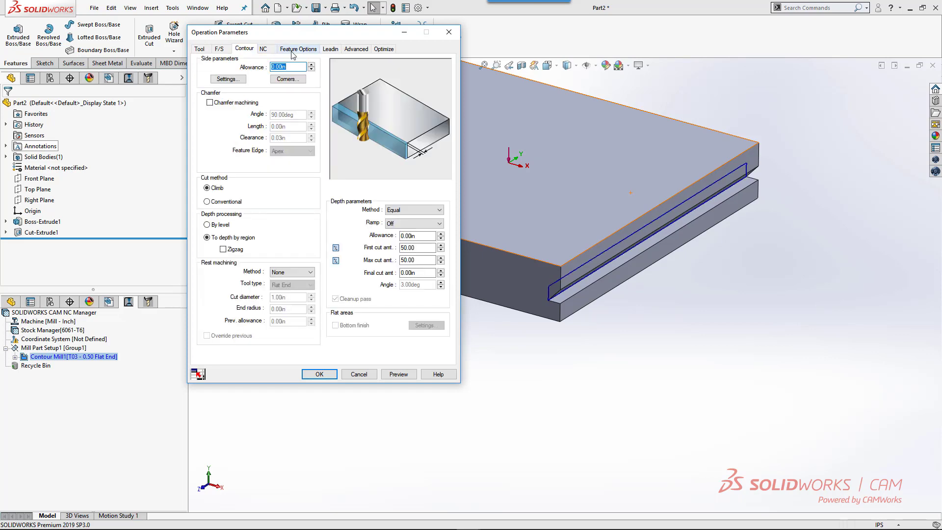
pyautogui.click(292, 51)
pyautogui.click(263, 49)
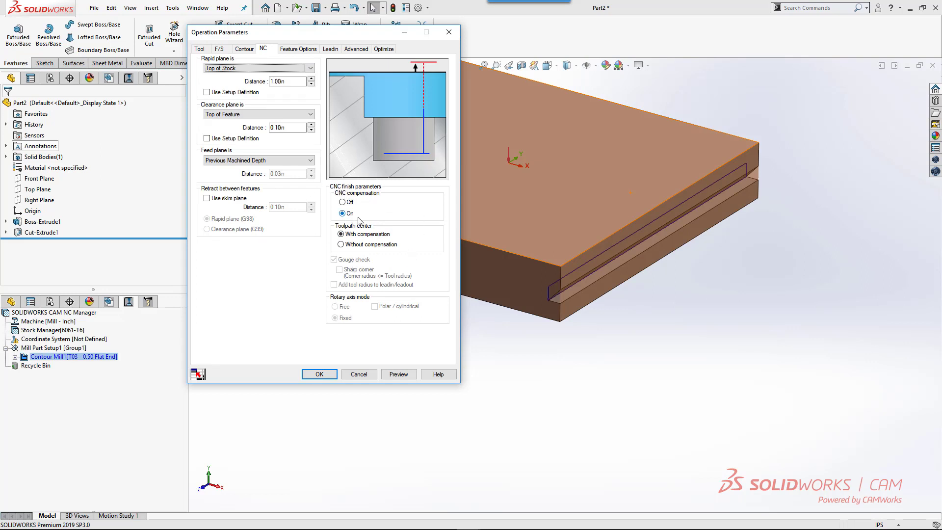
pyautogui.click(340, 244)
pyautogui.click(341, 234)
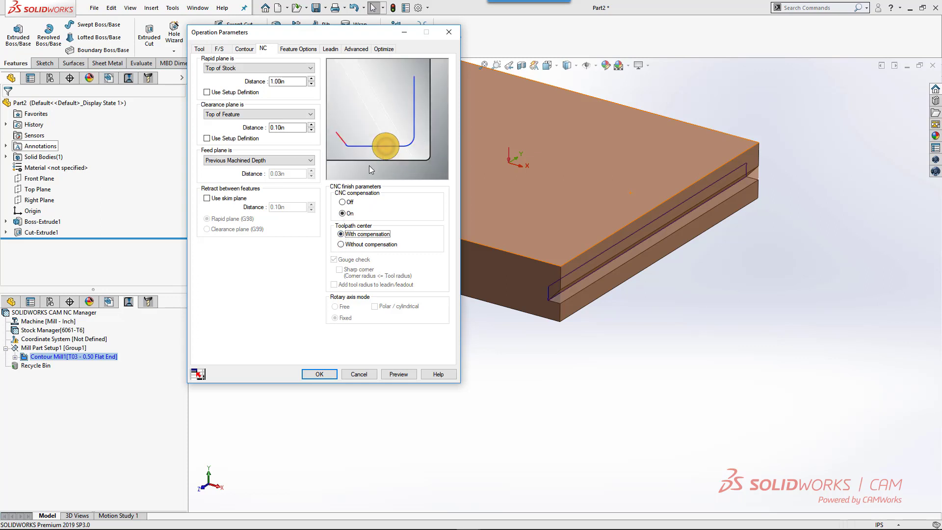
pyautogui.click(349, 203)
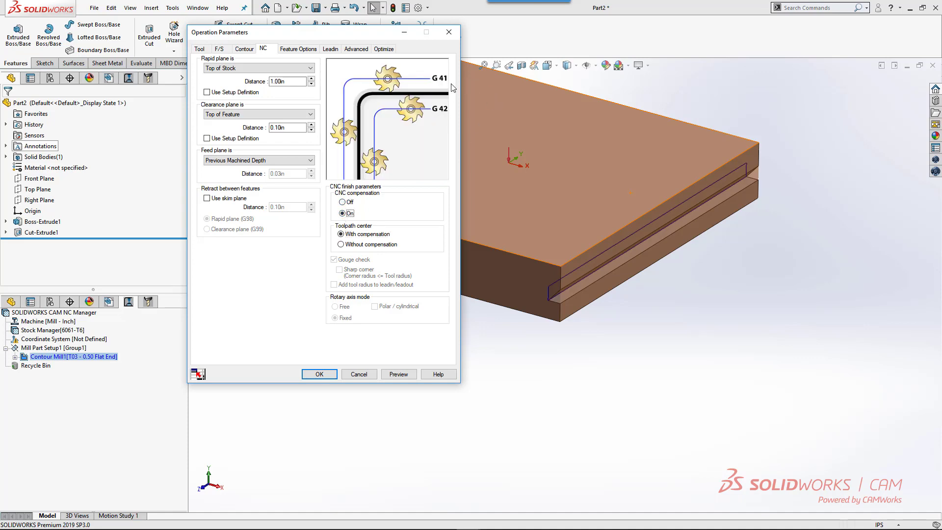
# Apply the operation parameters and generate the T17 toolpath for Contour Mill1
pyautogui.click(319, 374)
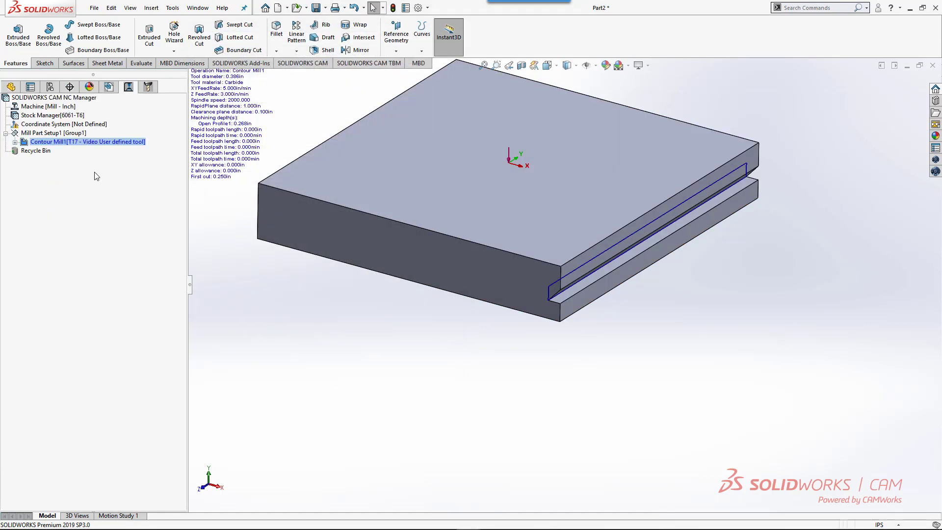
pyautogui.rightClick(99, 140)
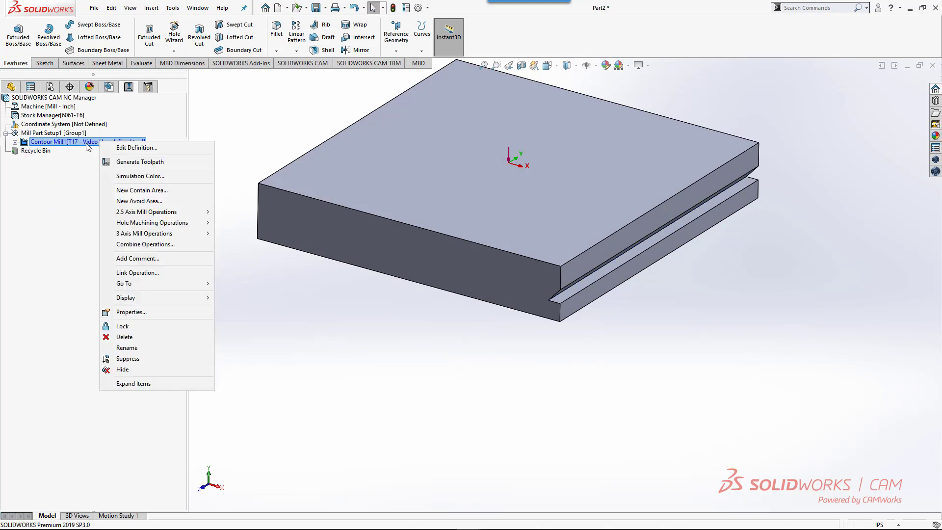
pyautogui.click(84, 168)
pyautogui.click(69, 143)
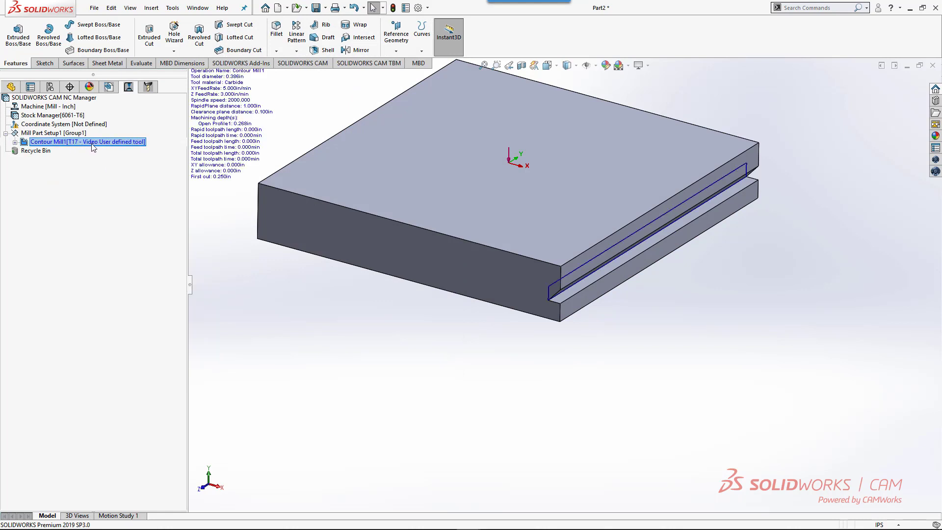
pyautogui.rightClick(136, 149)
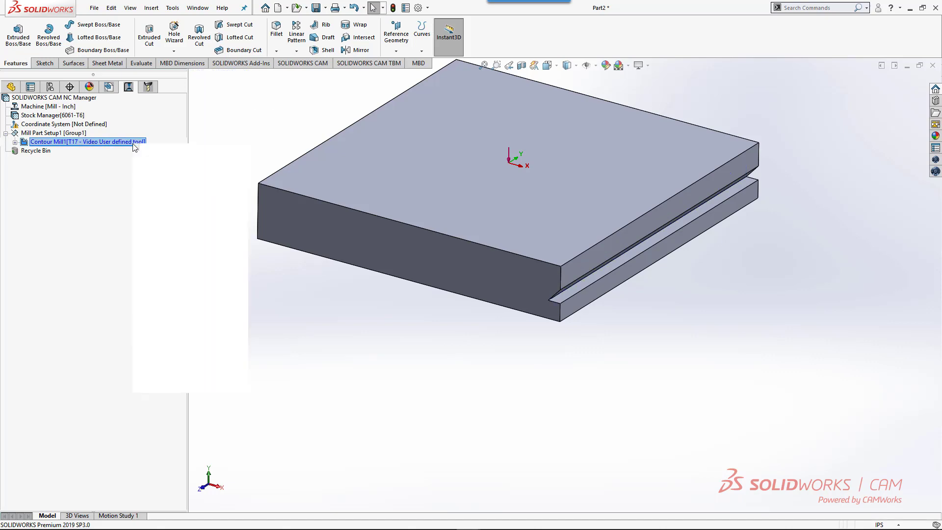
pyautogui.click(154, 166)
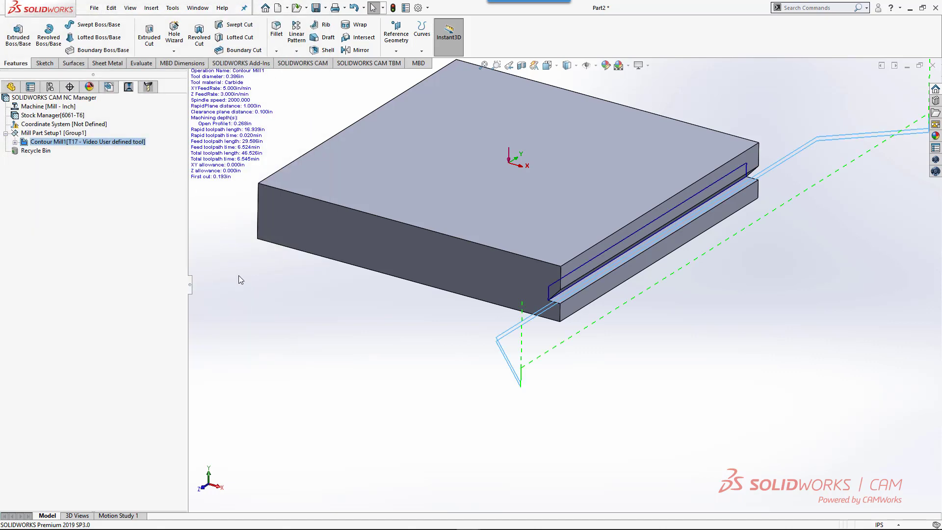
# Run the machining simulation of Contour Mill1's toolpath, then close it
pyautogui.rightClick(102, 143)
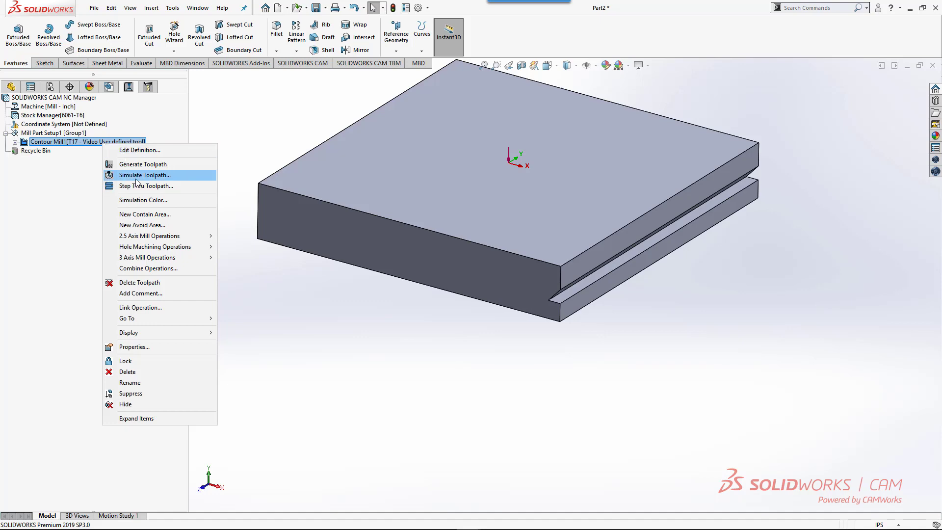
pyautogui.click(137, 174)
pyautogui.click(64, 172)
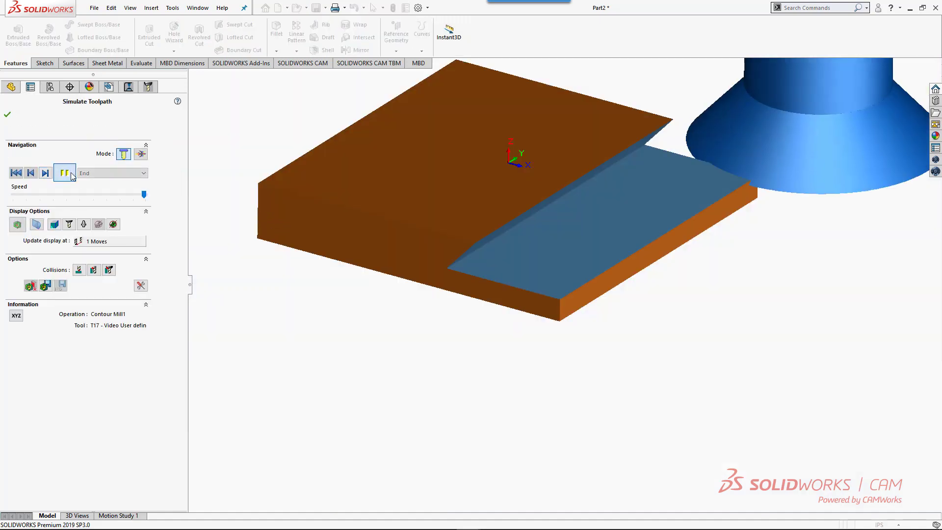
pyautogui.click(8, 114)
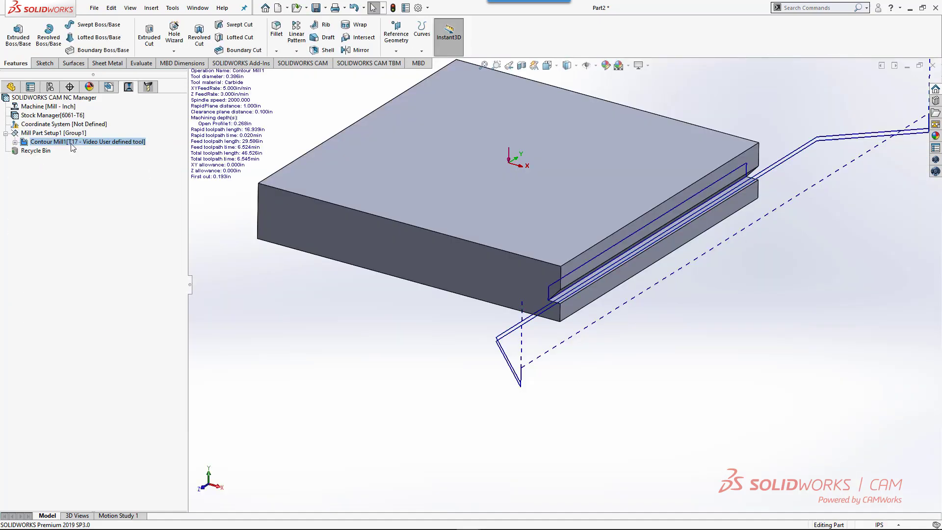
# Save Open Profile1's feature condition to the Technology Database as the new strategy 'Training Example'
pyautogui.click(108, 86)
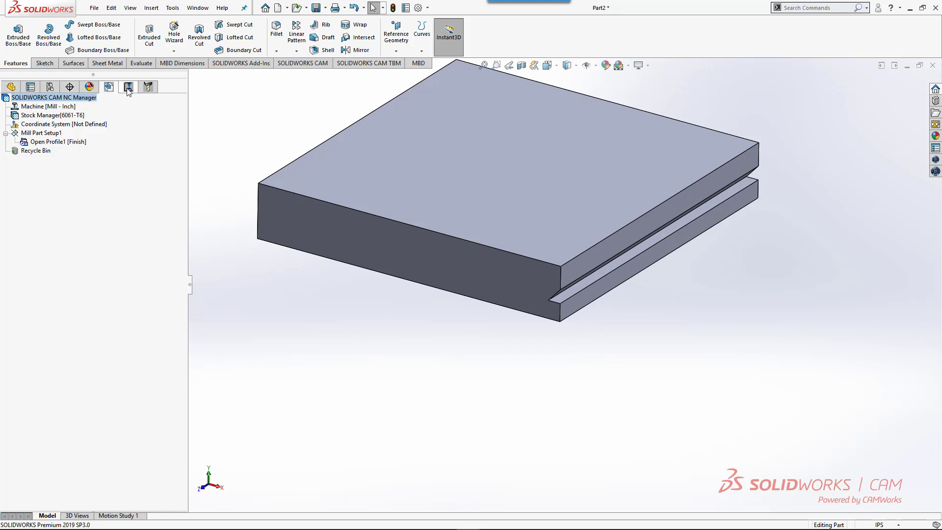
pyautogui.rightClick(61, 142)
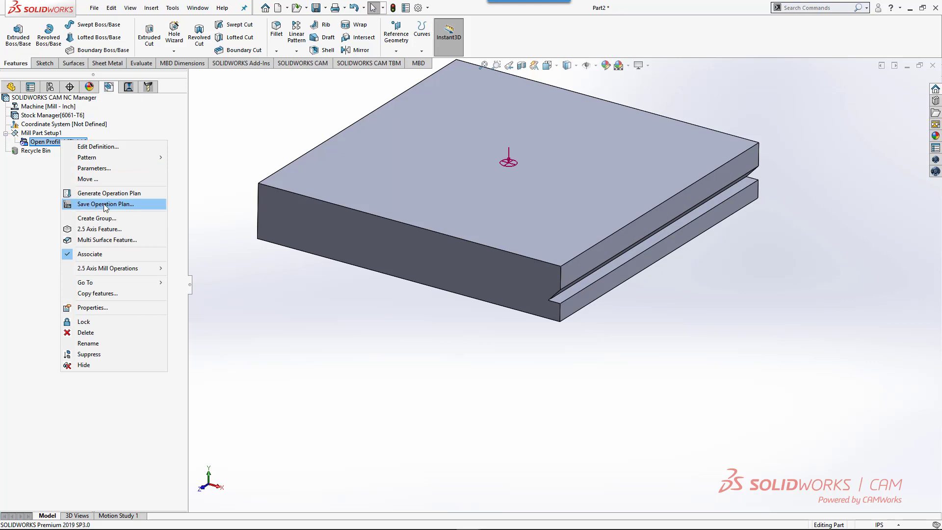
pyautogui.press('Escape')
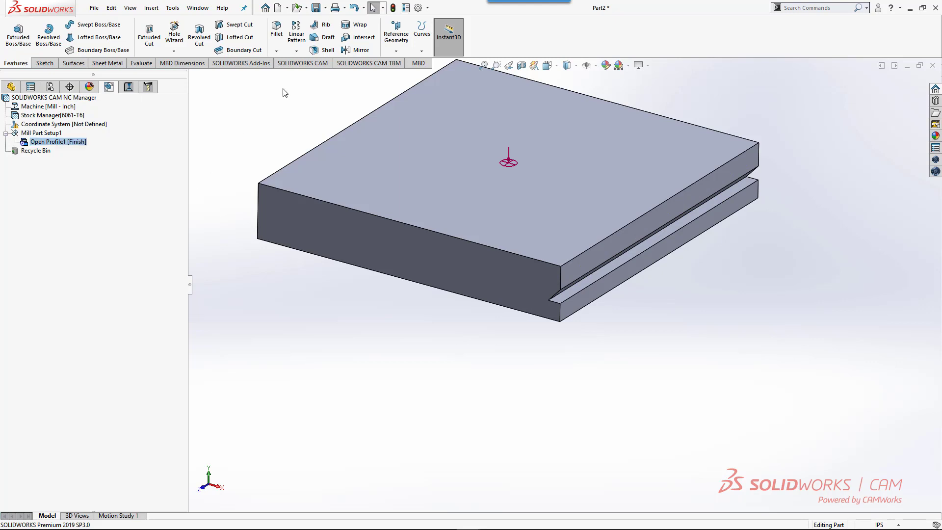
pyautogui.click(303, 62)
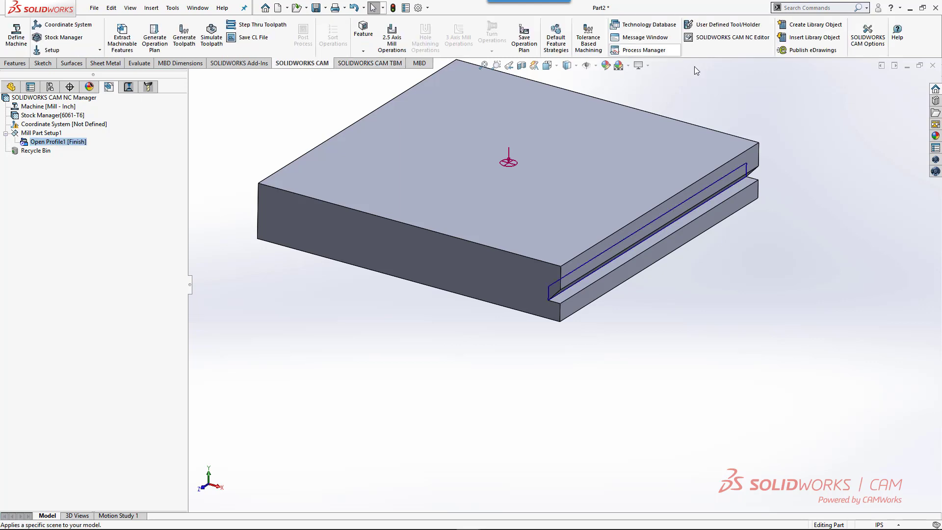
pyautogui.click(528, 43)
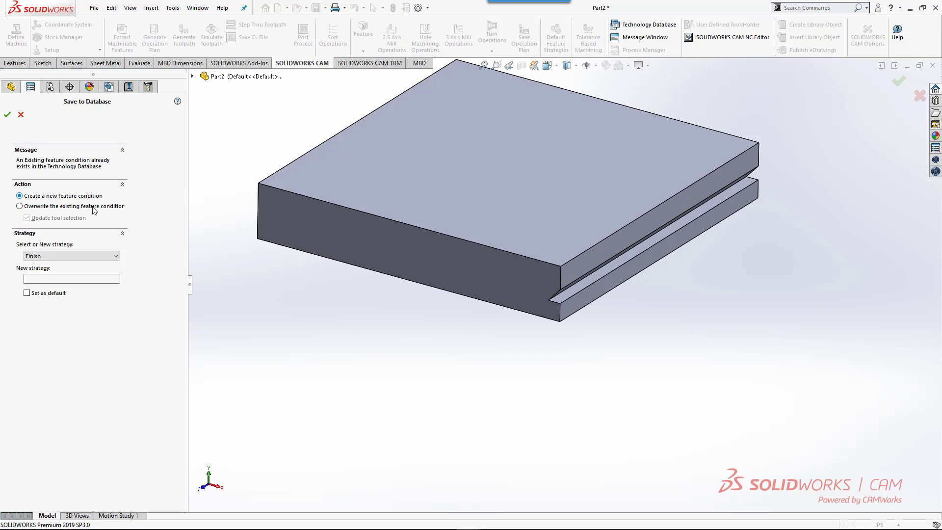
pyautogui.click(66, 256)
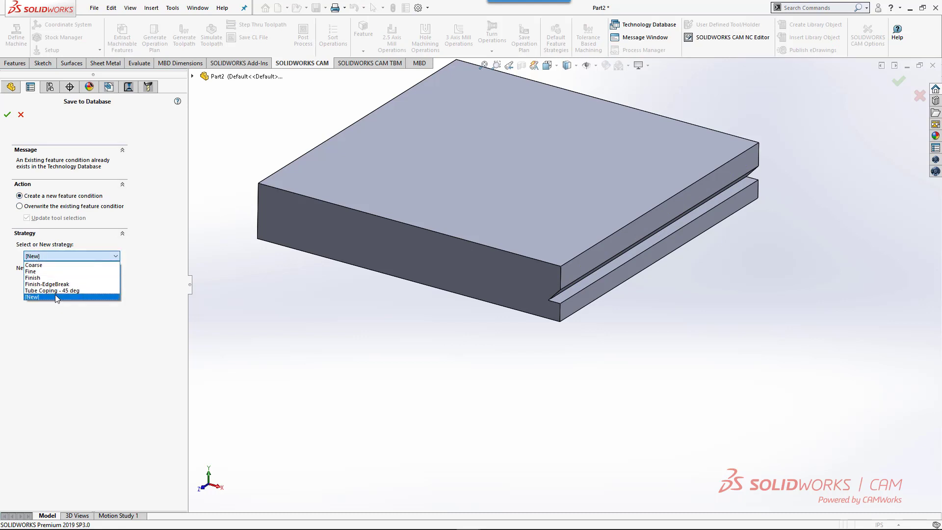
pyautogui.click(57, 297)
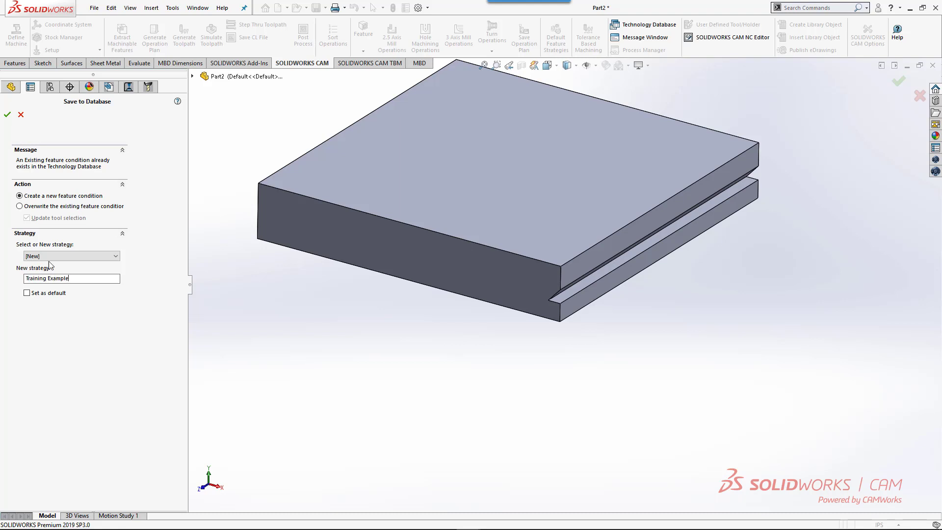
pyautogui.click(7, 115)
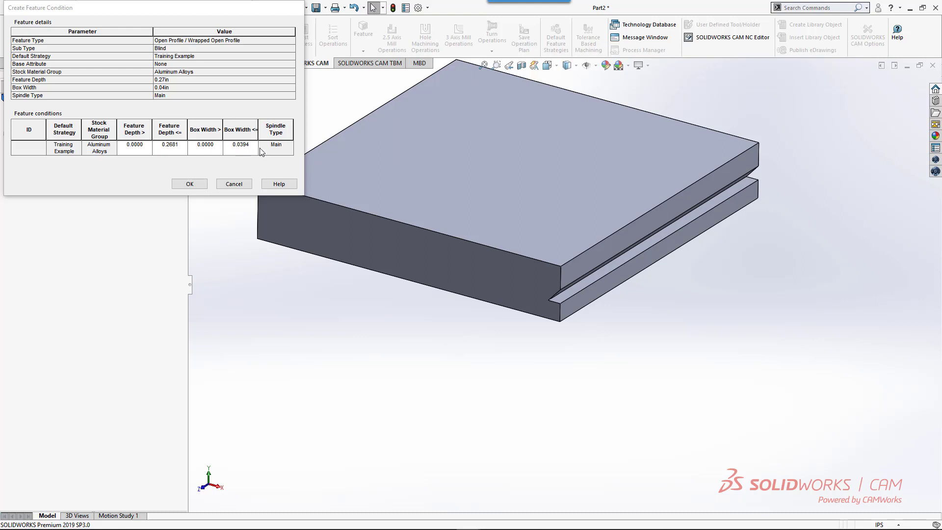
# Accept the Training Example feature condition in the Create Feature Condition dialog
pyautogui.click(199, 185)
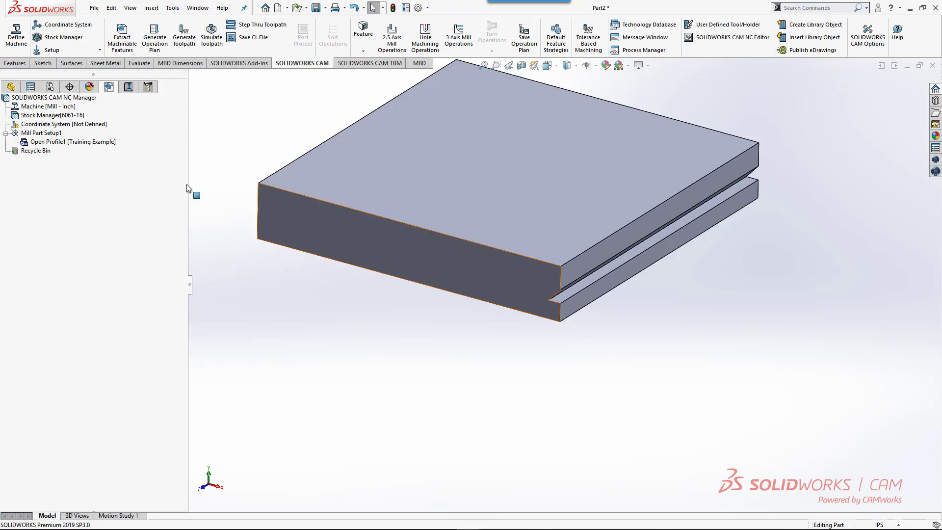
# Mirror Cut-Extrude1 about Right Plane to add a matching dovetail groove on the opposite side
pyautogui.click(11, 87)
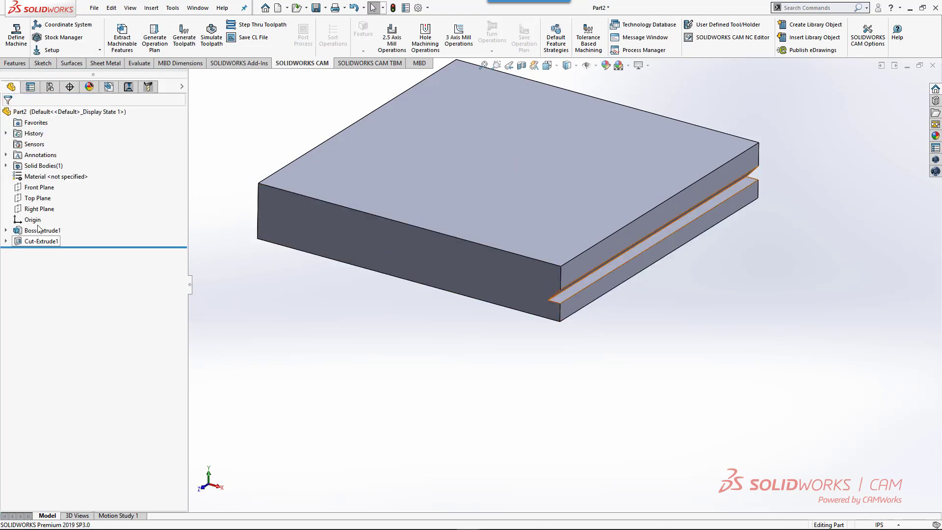
pyautogui.click(39, 208)
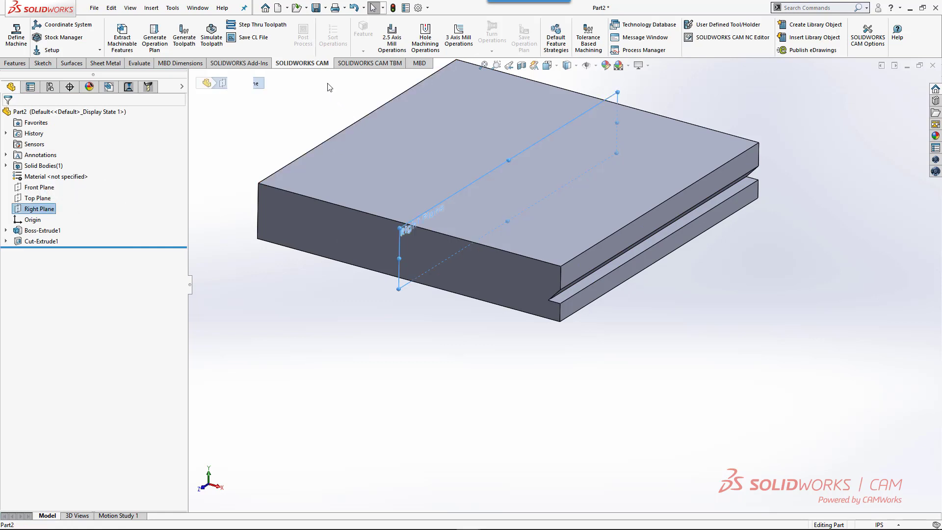
pyautogui.click(15, 63)
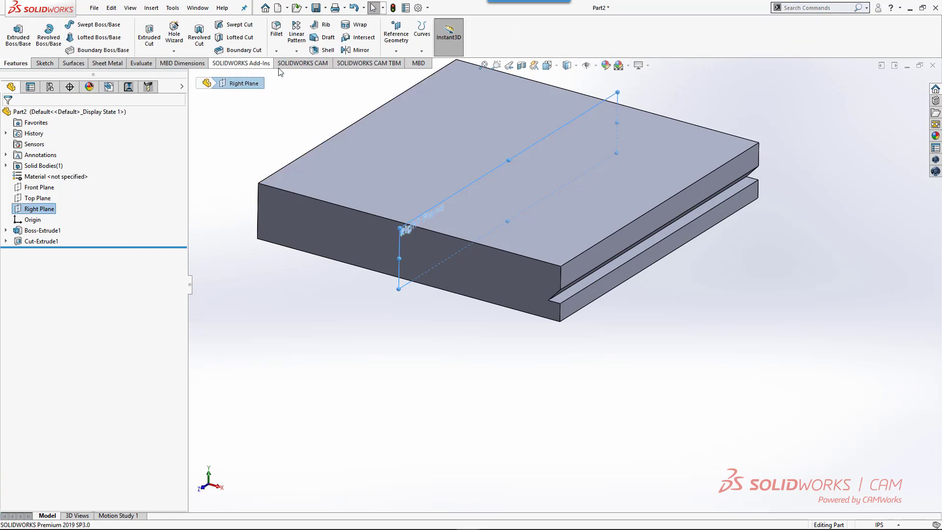
pyautogui.click(296, 51)
pyautogui.click(309, 85)
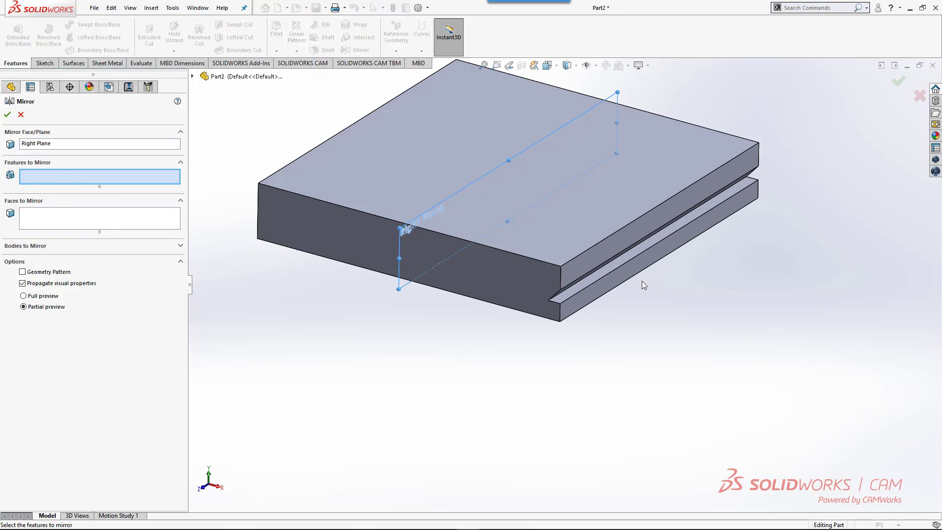
pyautogui.click(587, 280)
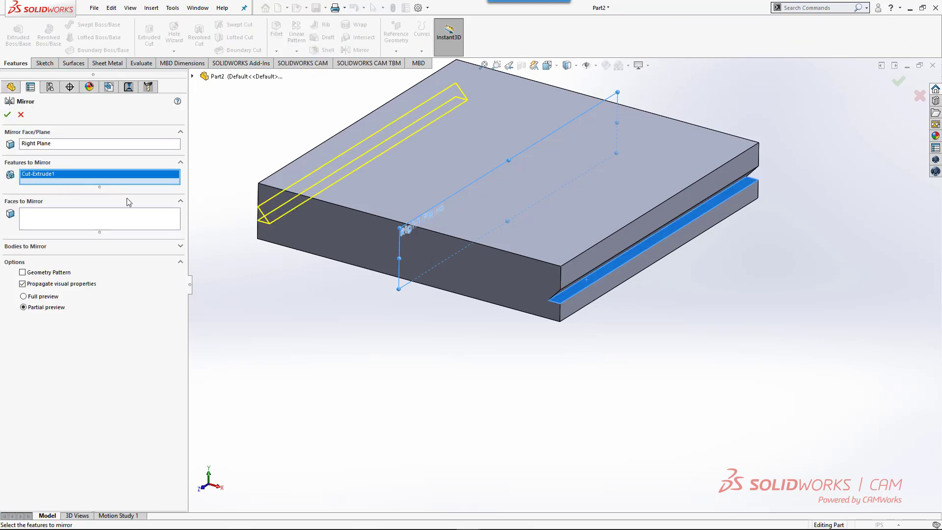
pyautogui.click(7, 115)
pyautogui.click(107, 87)
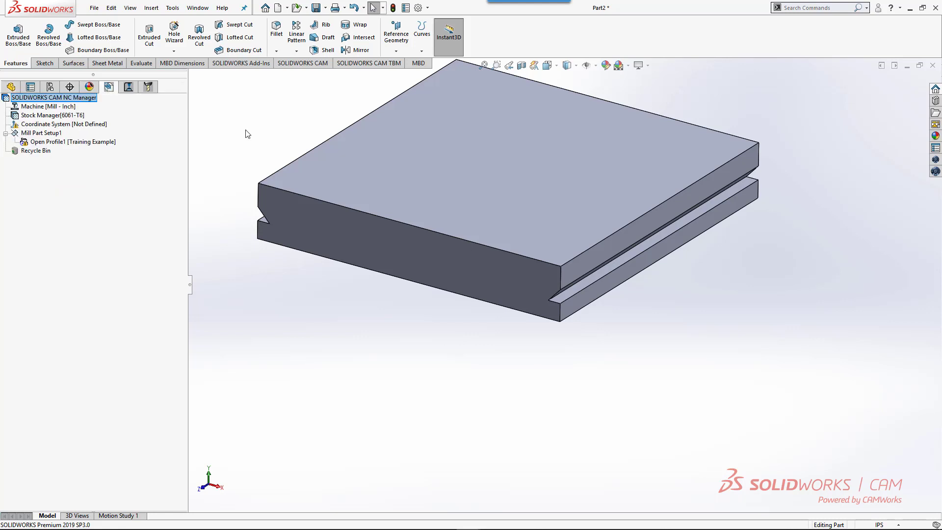
# Add Open Profile2 along the mirrored groove edge using Training Example, ending up to its vertex
pyautogui.rightClick(44, 133)
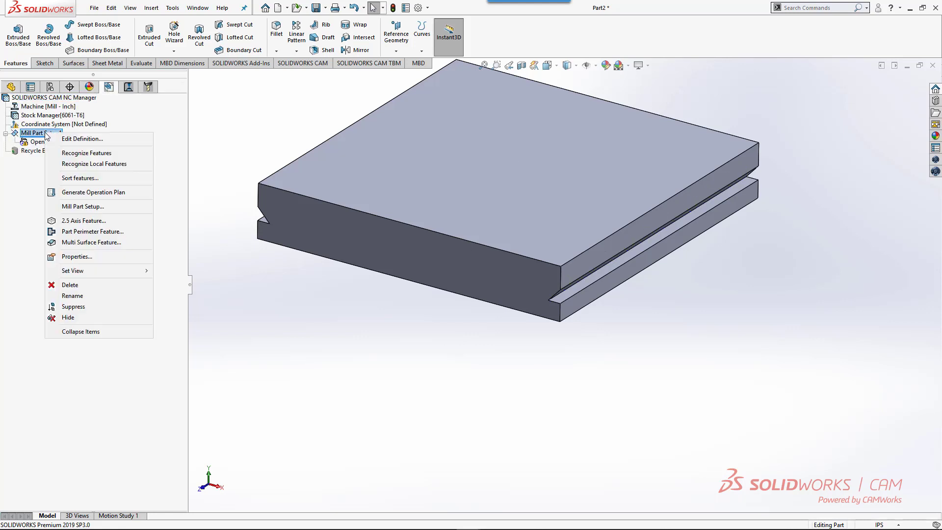
pyautogui.click(92, 223)
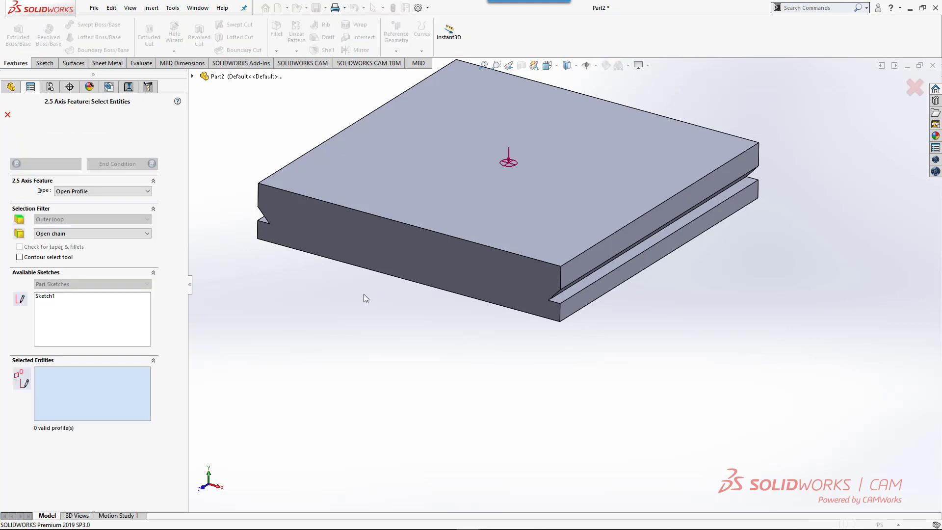
pyautogui.moveTo(419, 255); pyautogui.dragTo(449, 325, button='middle')
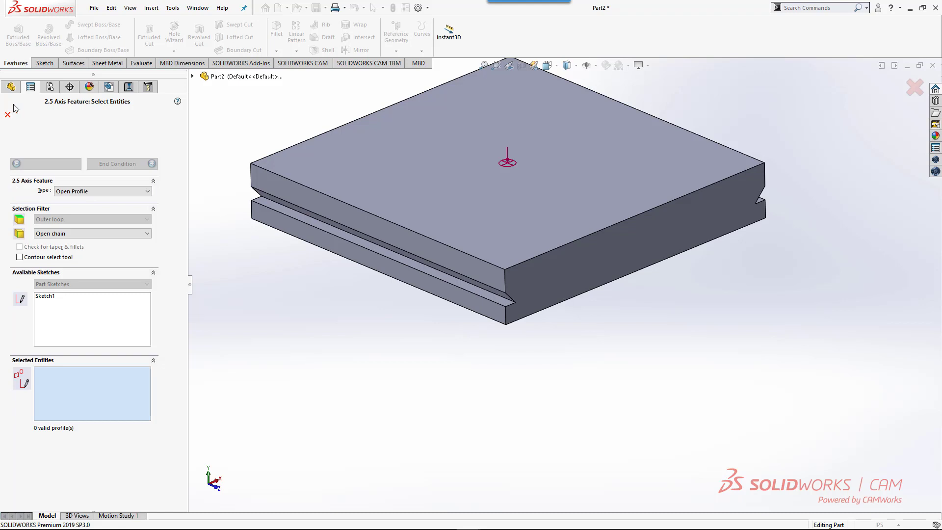
pyautogui.click(395, 259)
pyautogui.click(125, 164)
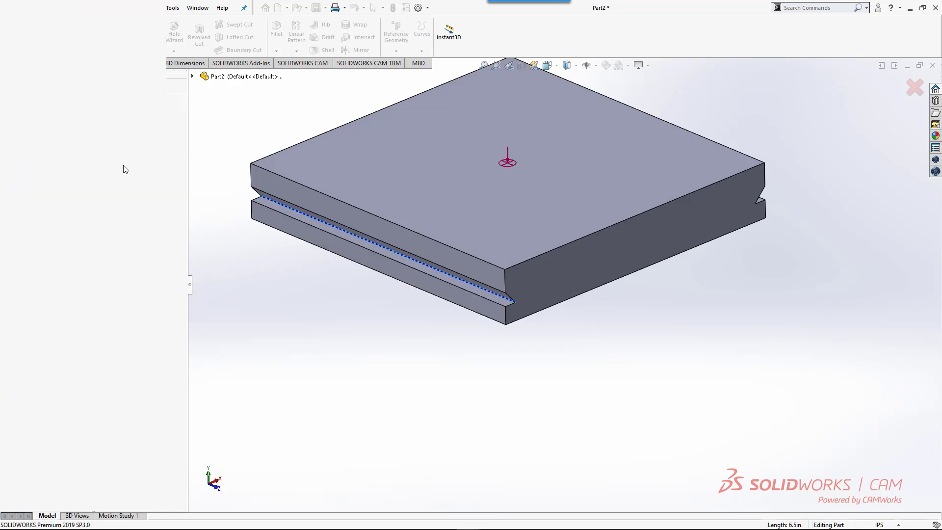
pyautogui.click(105, 204)
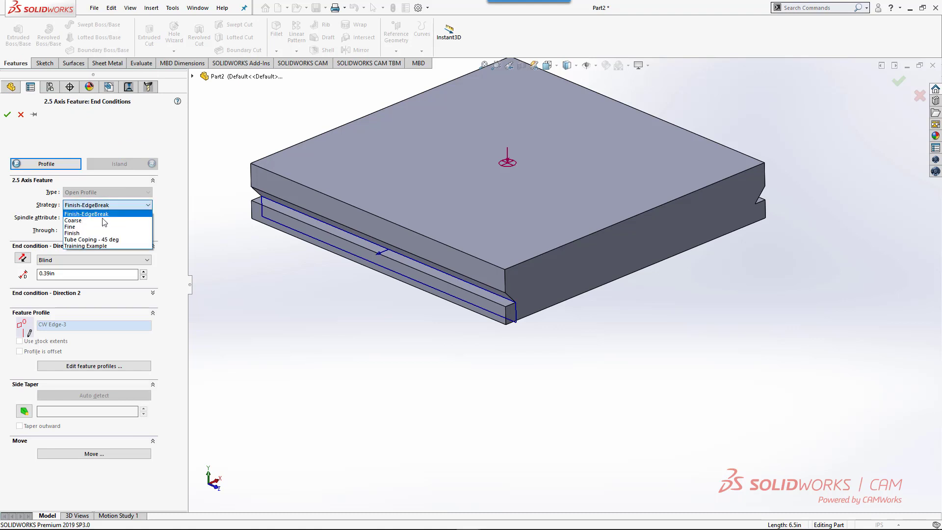
pyautogui.click(100, 247)
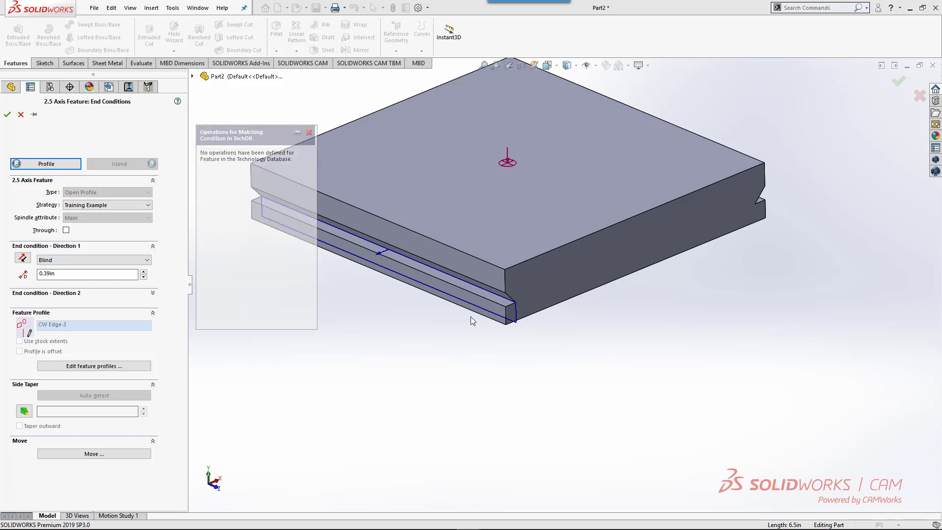
pyautogui.click(504, 291)
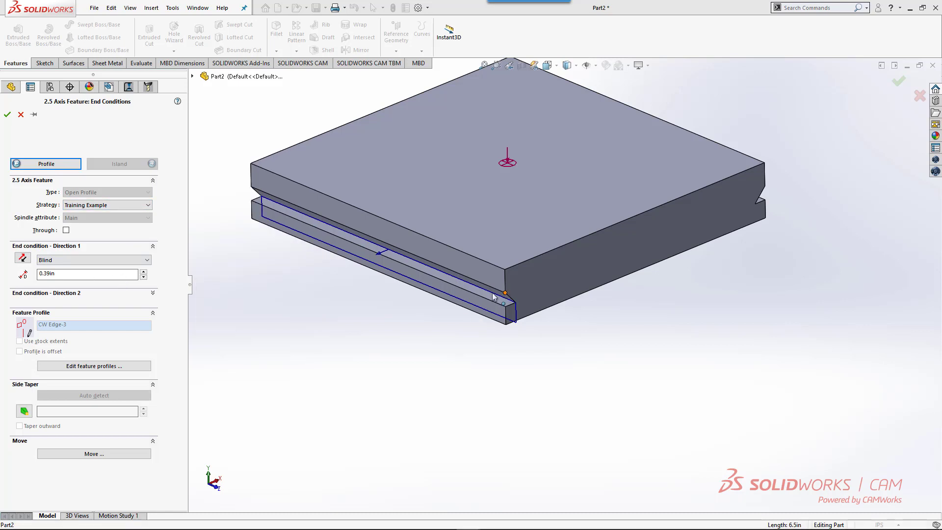
pyautogui.click(7, 115)
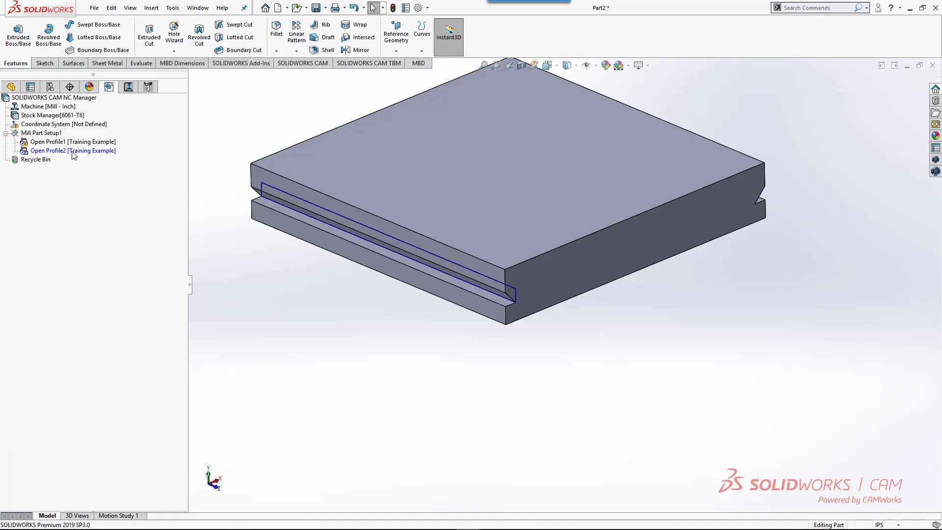
# Generate the operation plan for Open Profile2 and the Contour Mill2 toolpath with tool T17
pyautogui.rightClick(74, 154)
pyautogui.click(105, 206)
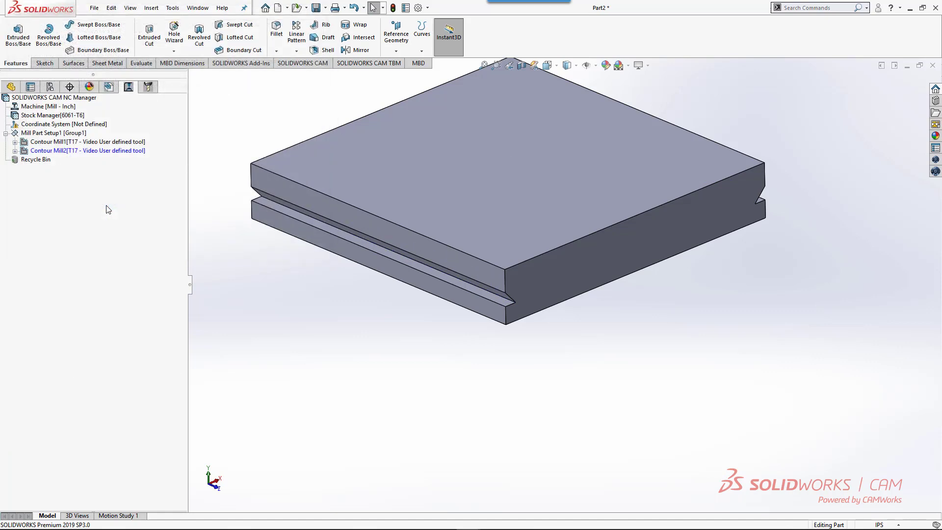
pyautogui.moveTo(38, 155)
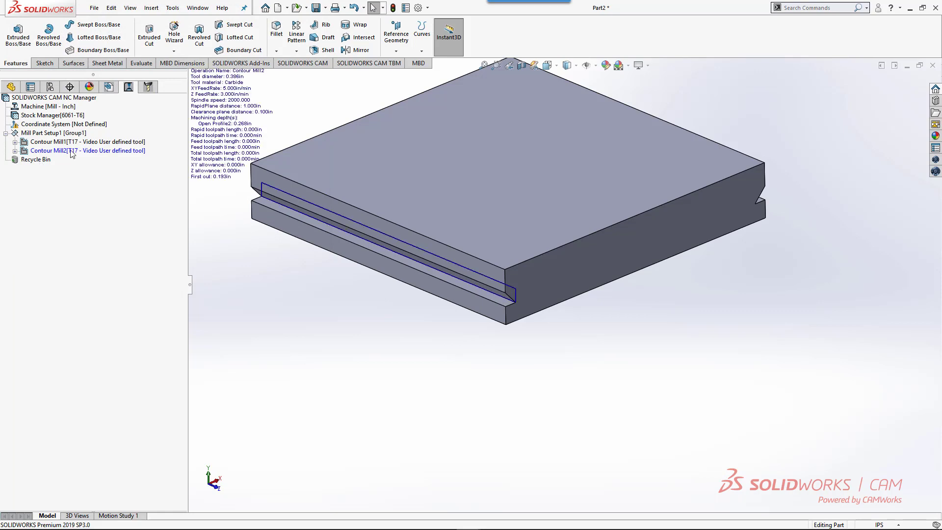
pyautogui.rightClick(132, 155)
pyautogui.click(162, 171)
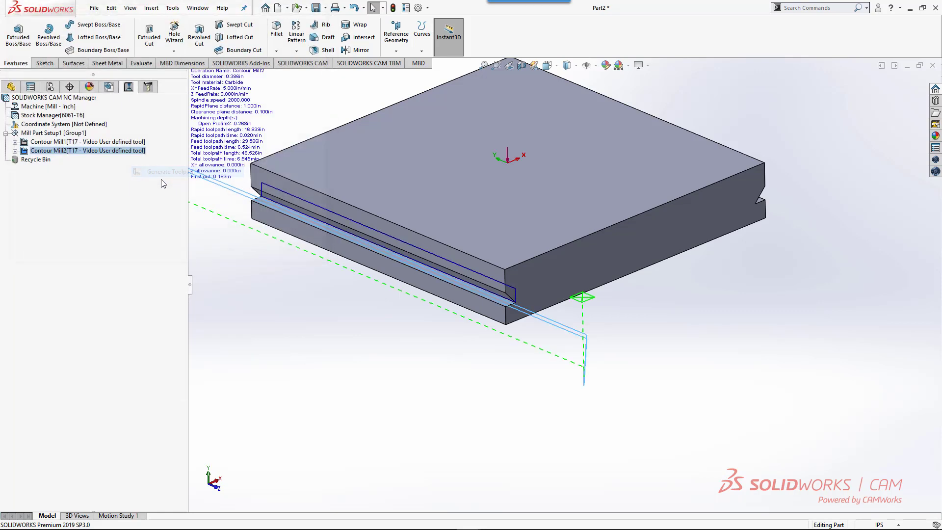
pyautogui.press('f')
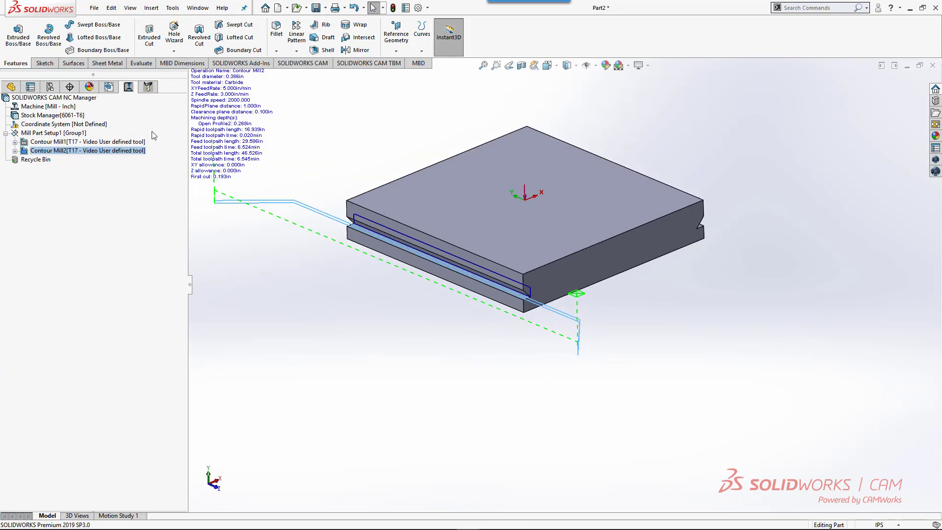
# Return to the machinable feature tree and reposition the part to show its top face
pyautogui.click(108, 87)
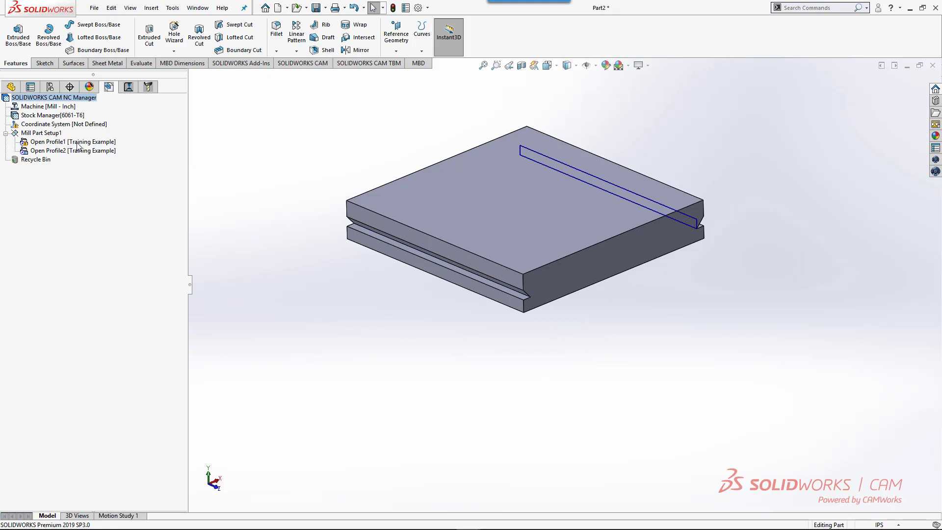
pyautogui.moveTo(358, 269); pyautogui.dragTo(357, 285, button='middle')
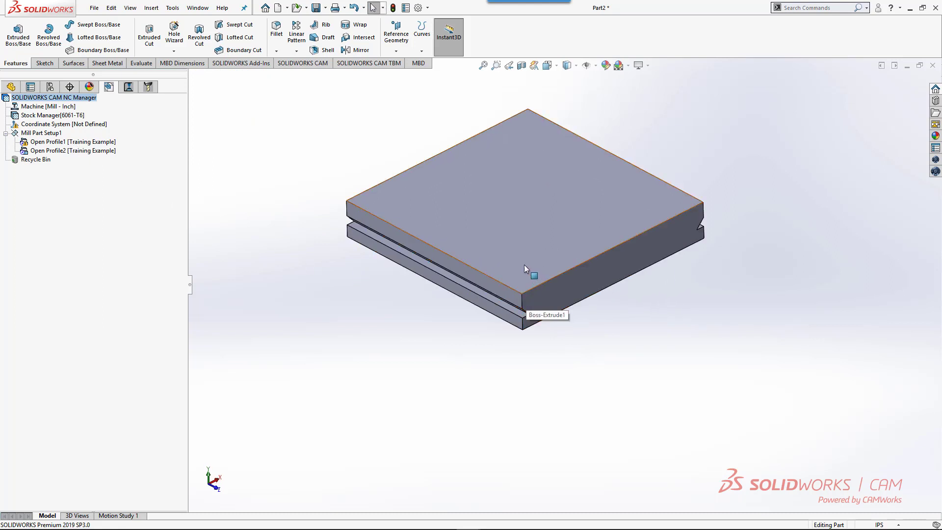
pyautogui.keyDown('ctrl'); pyautogui.moveTo(523, 260); pyautogui.dragTo(535, 292, button='middle'); pyautogui.keyUp('ctrl')
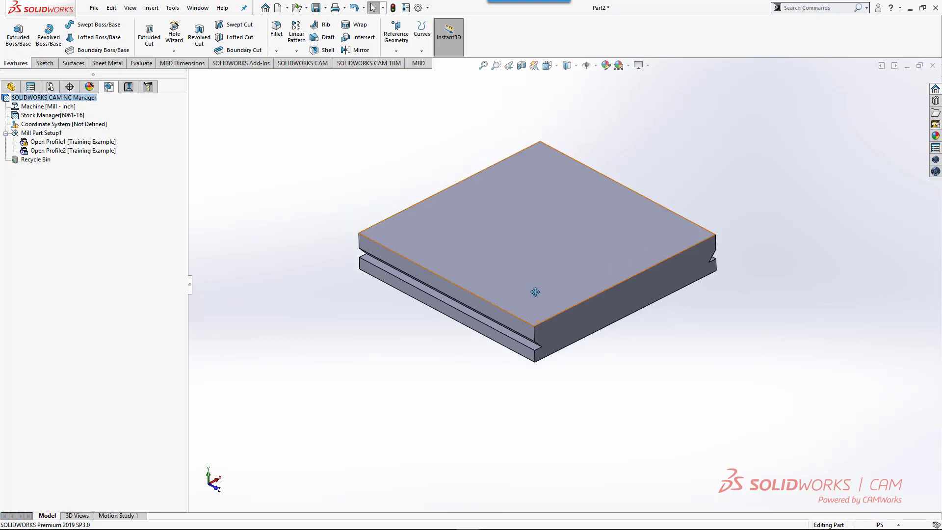